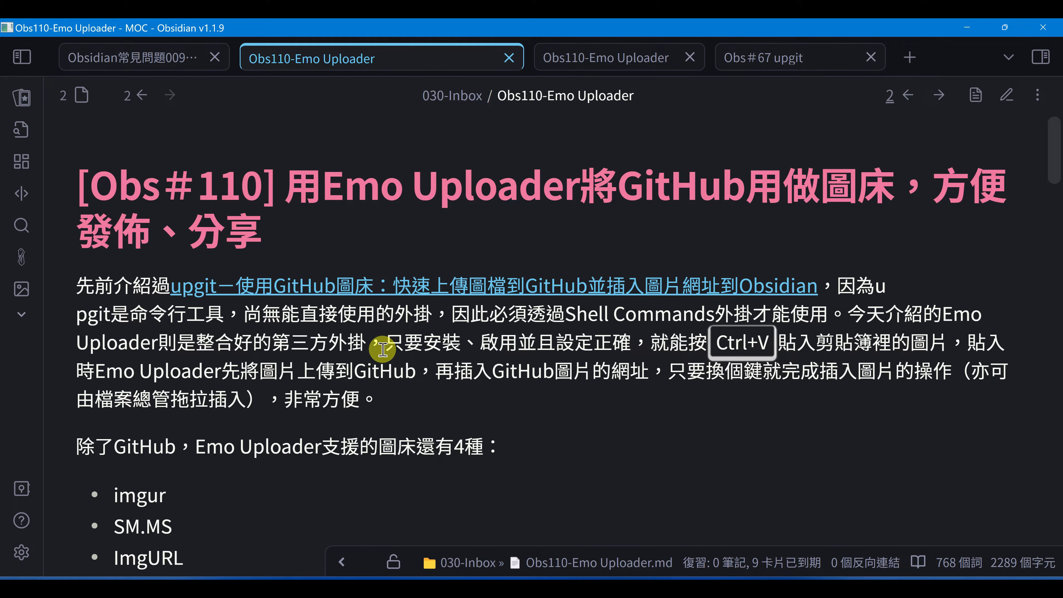
scroll(379, 351, down, 7)
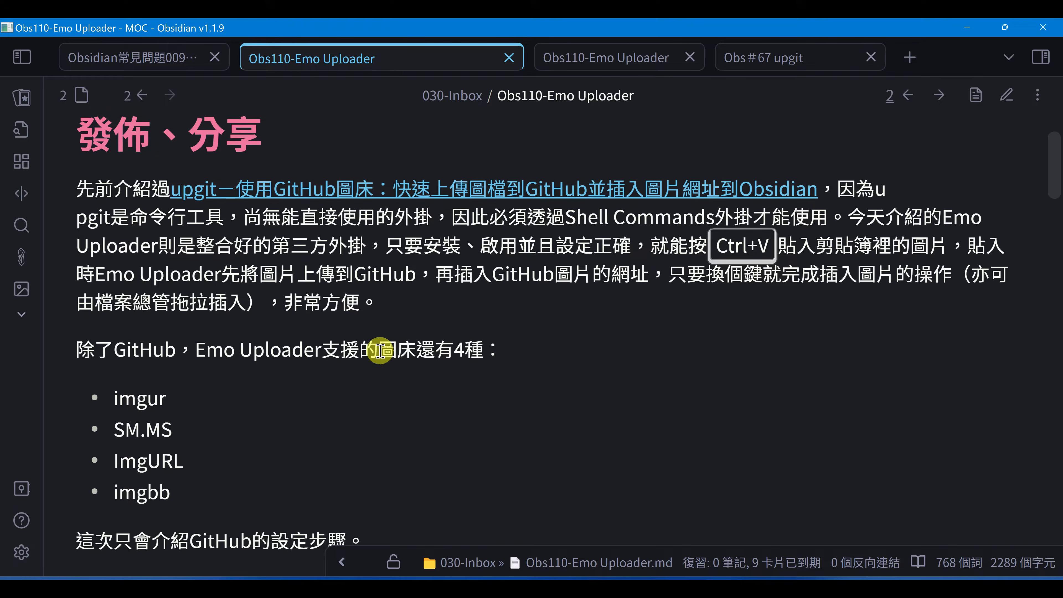
scroll(379, 351, up, 7)
scroll(380, 352, down, 2)
scroll(380, 352, down, 5)
scroll(380, 352, up, 7)
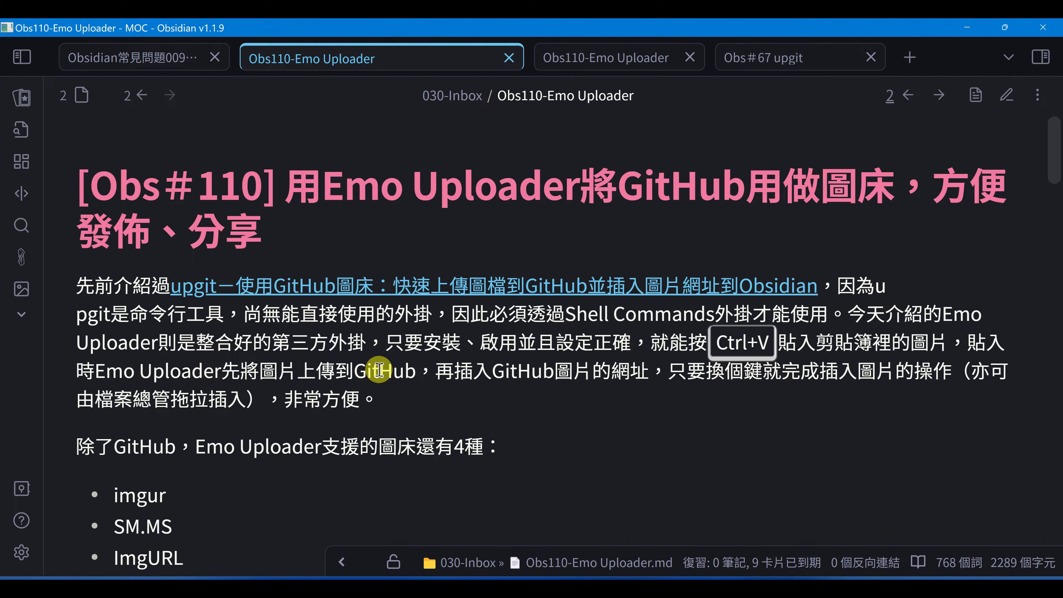
click(506, 188)
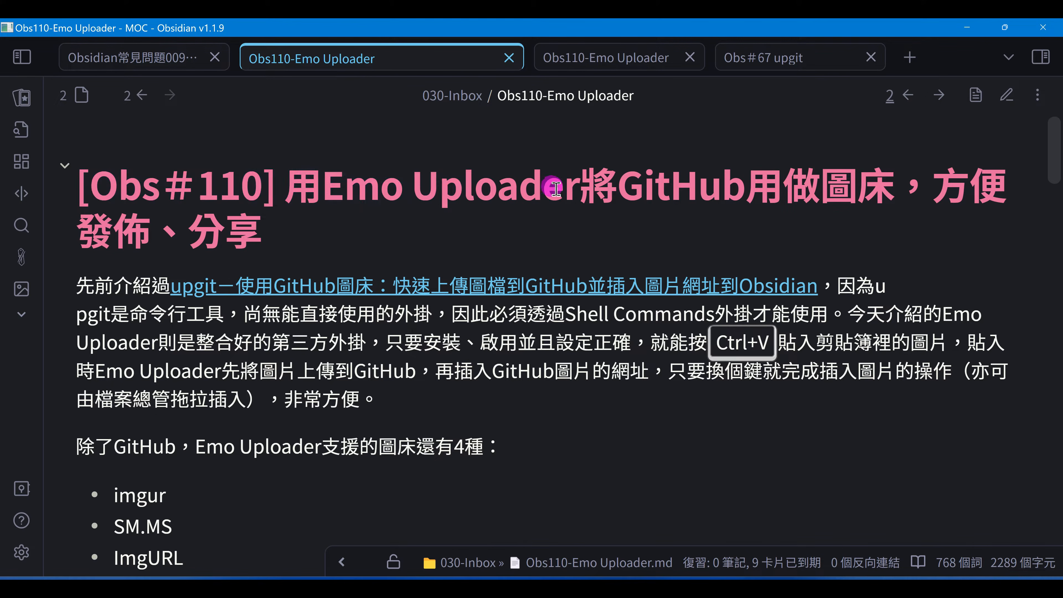
drag(556, 189, 562, 189)
click(594, 190)
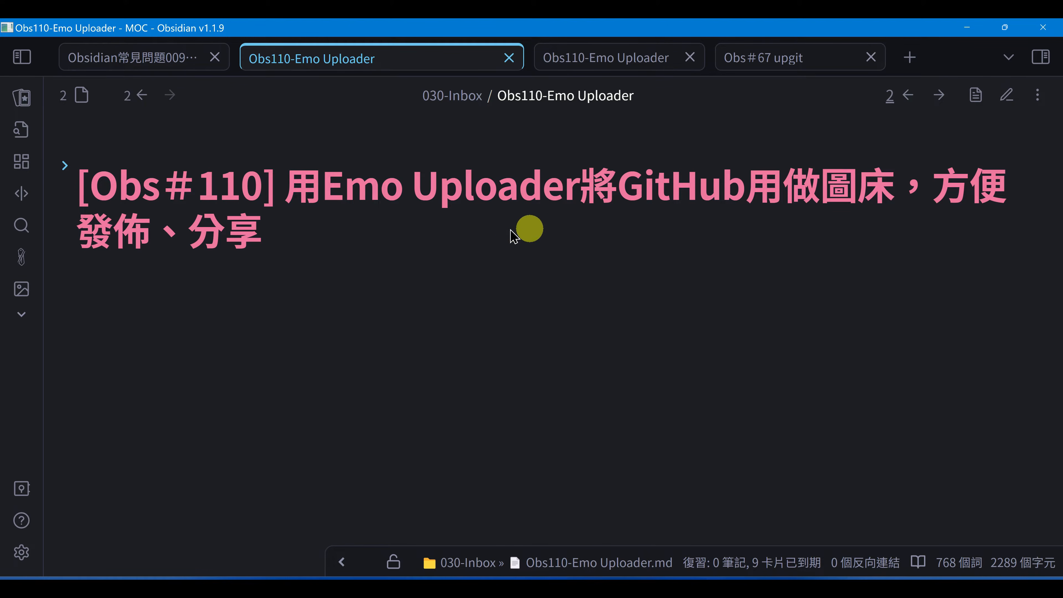
click(485, 186)
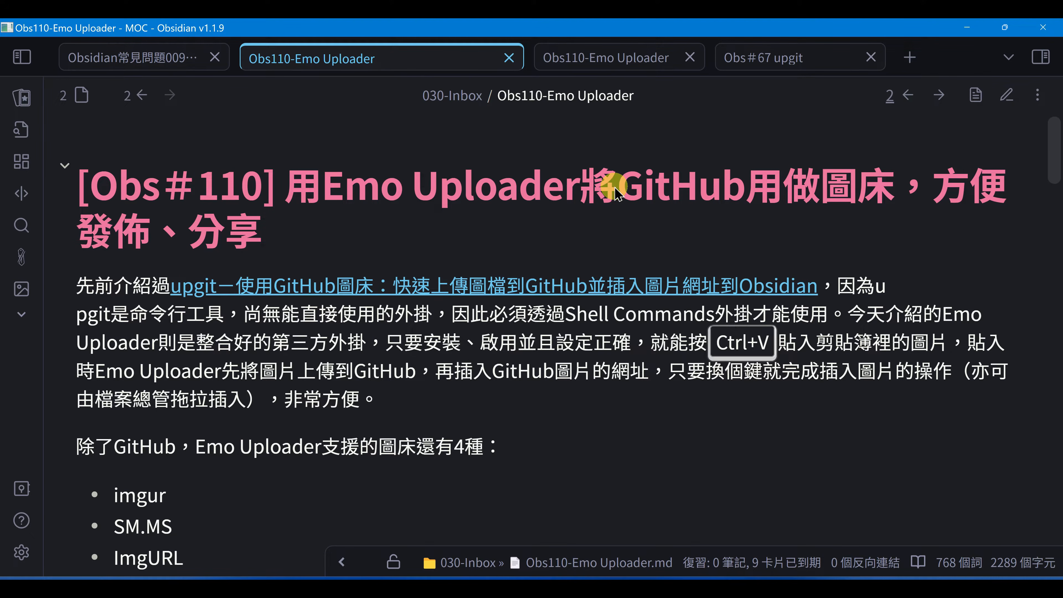
Read the note's introduction to Emo Uploader and its list of other supported image hosts.
scroll(569, 218, down, 5)
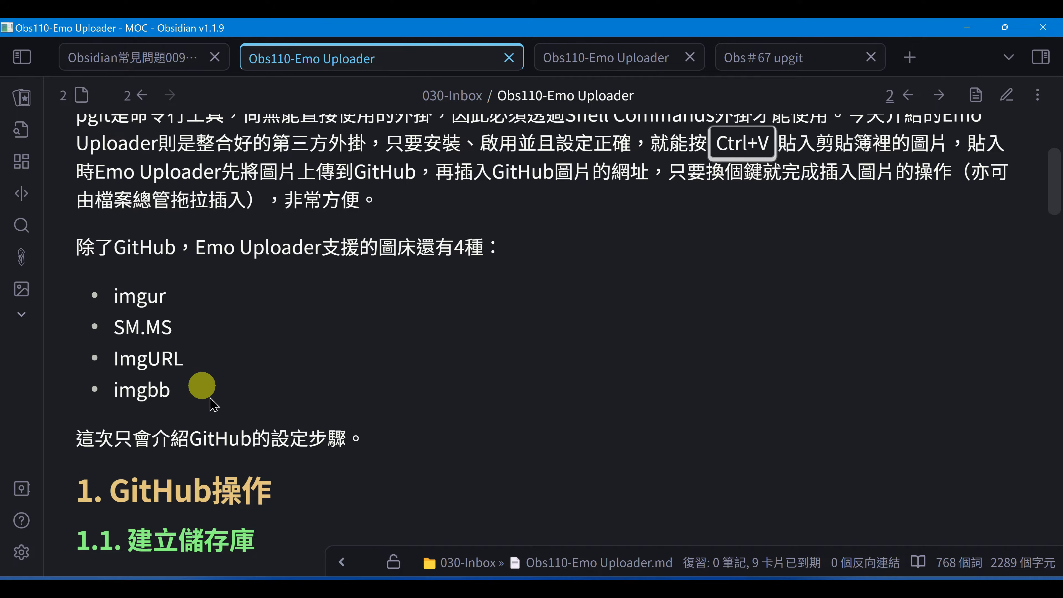
scroll(419, 401, up, 5)
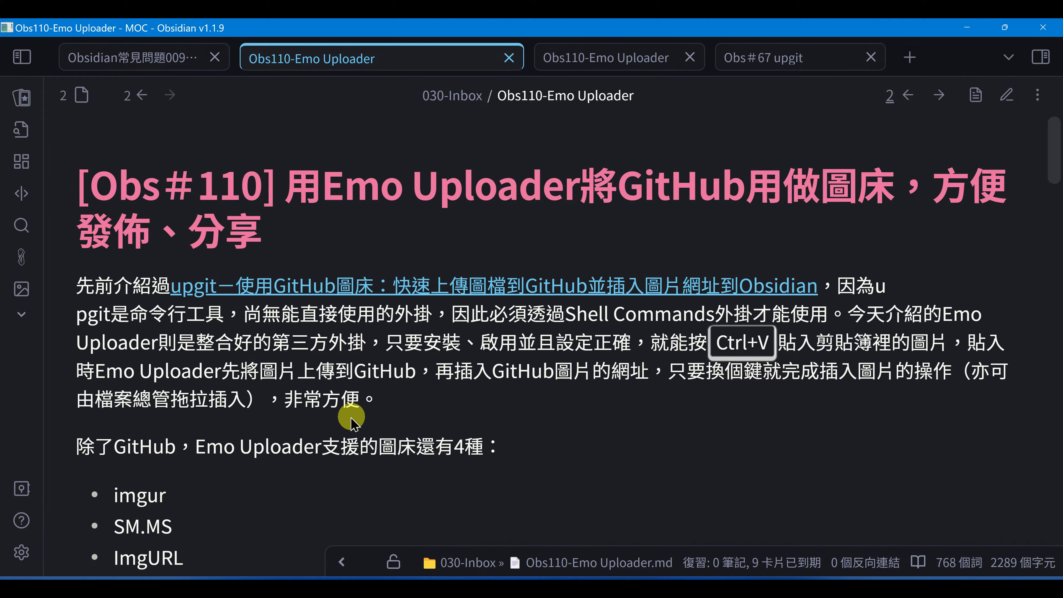
scroll(293, 407, down, 2)
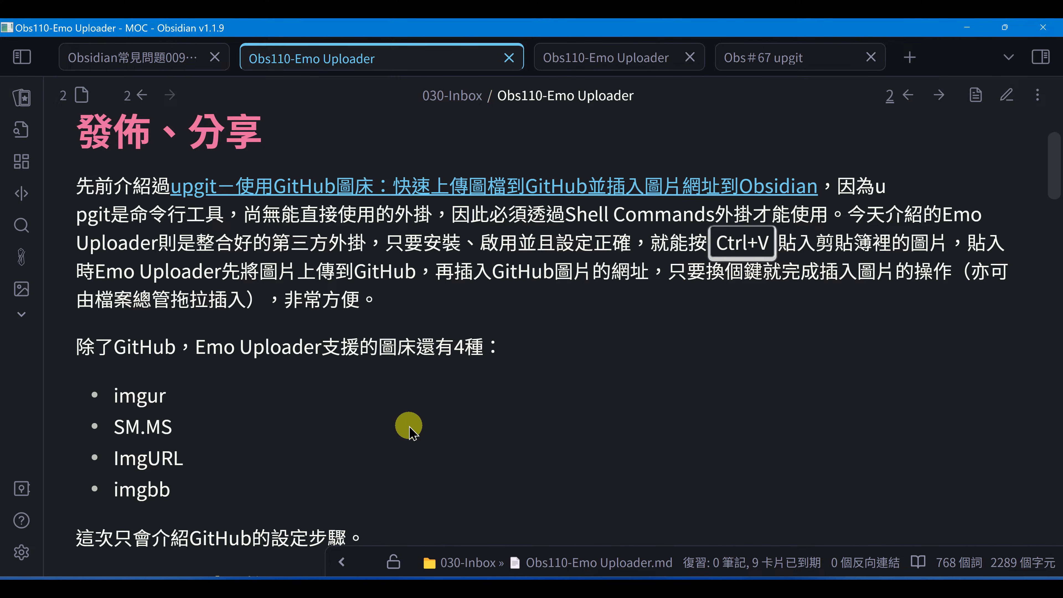
scroll(443, 372, up, 2)
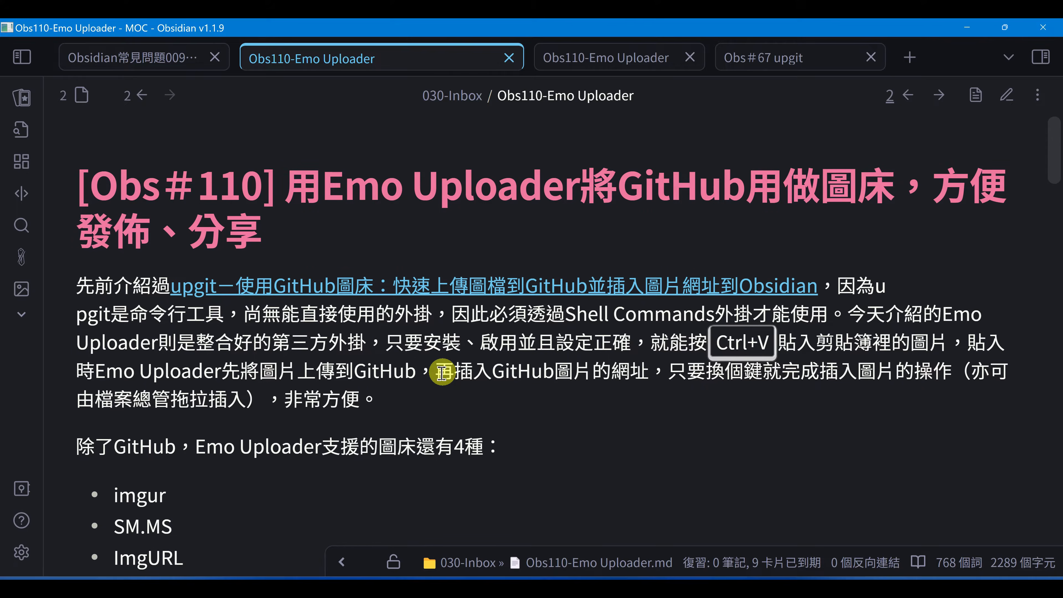
scroll(437, 381, down, 4)
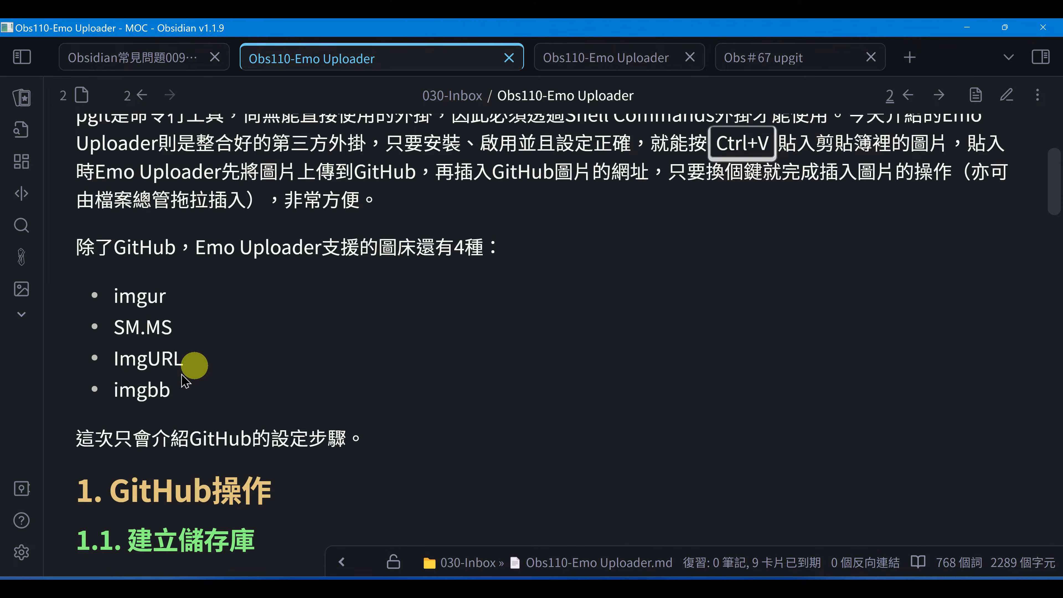
scroll(485, 372, up, 4)
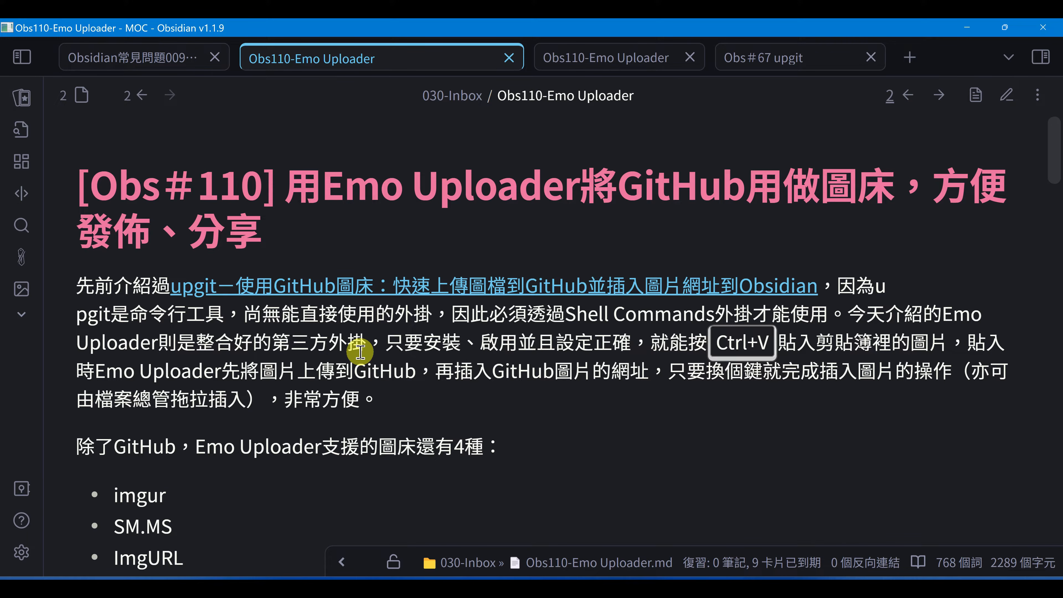
scroll(357, 361, down, 5)
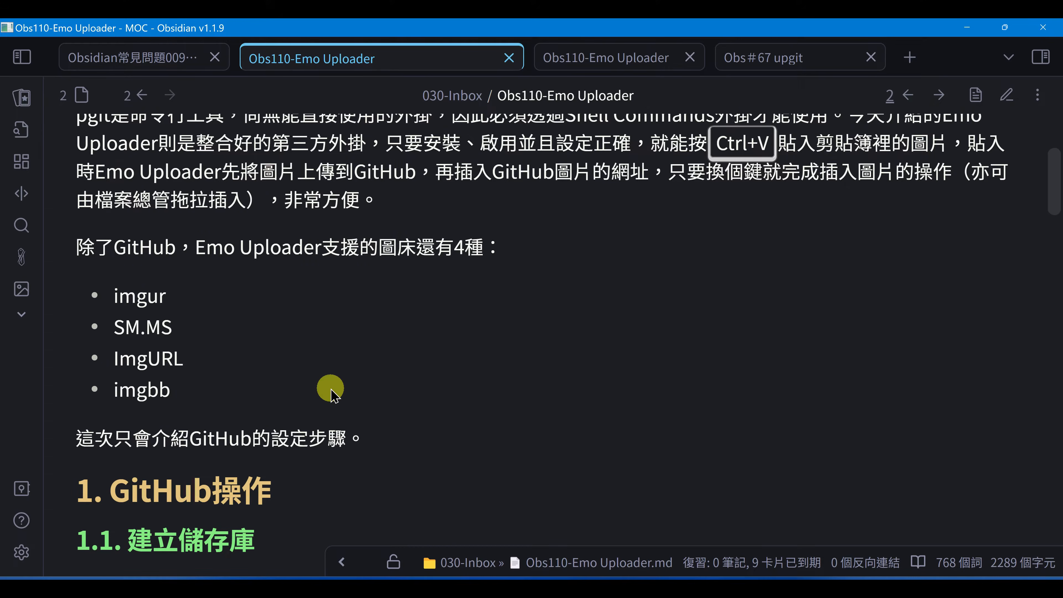
scroll(363, 376, up, 3)
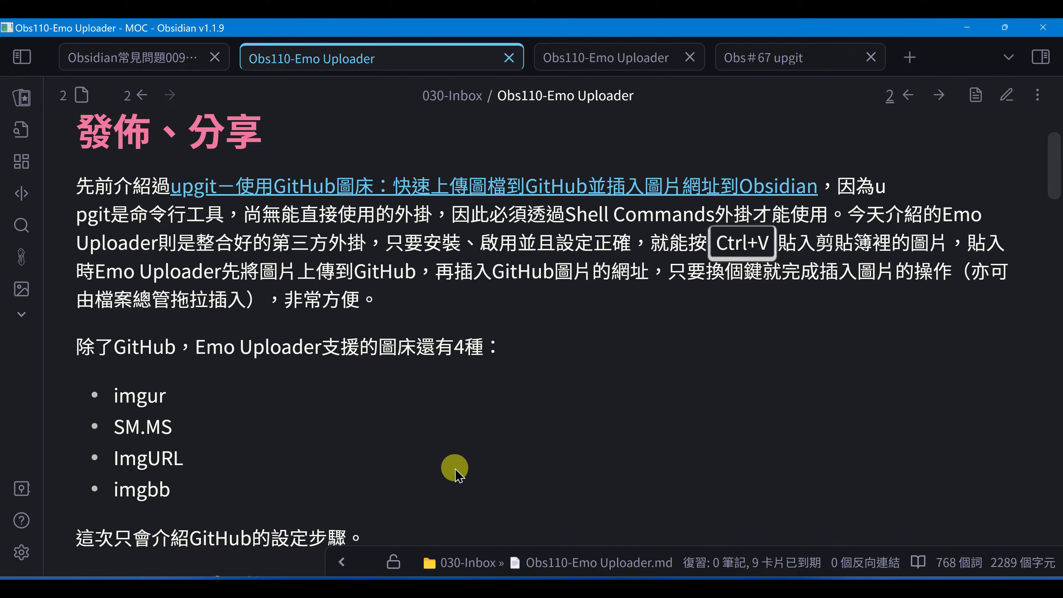
scroll(454, 469, up, 3)
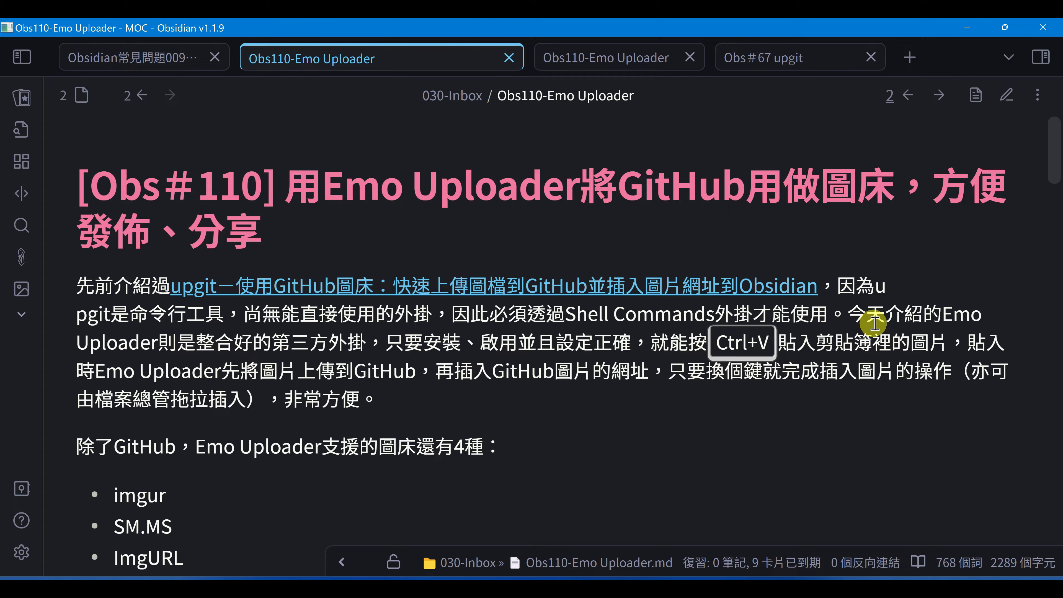
drag(323, 189, 569, 189)
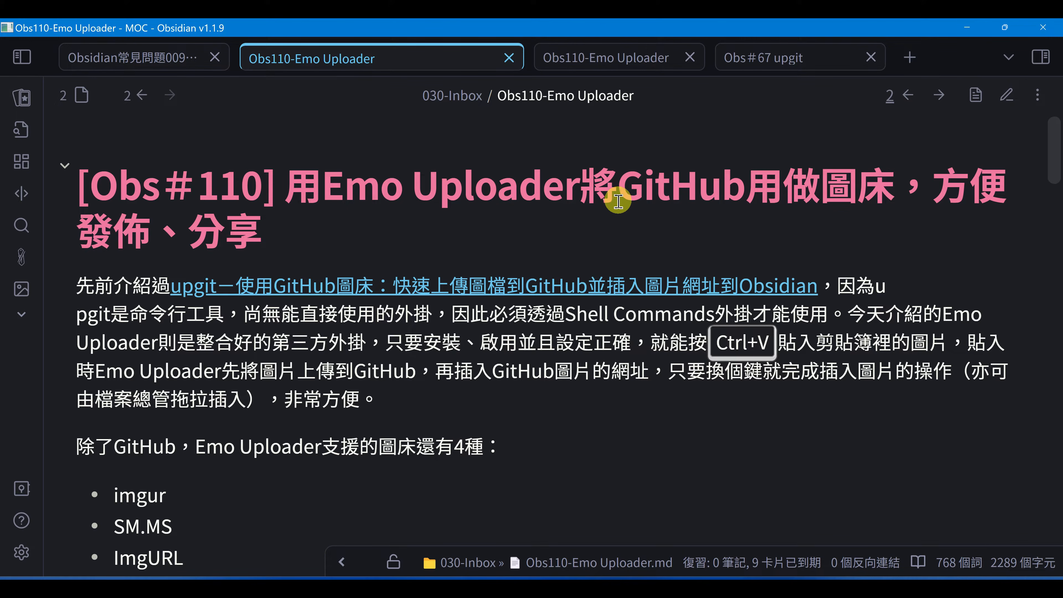
scroll(186, 341, down, 5)
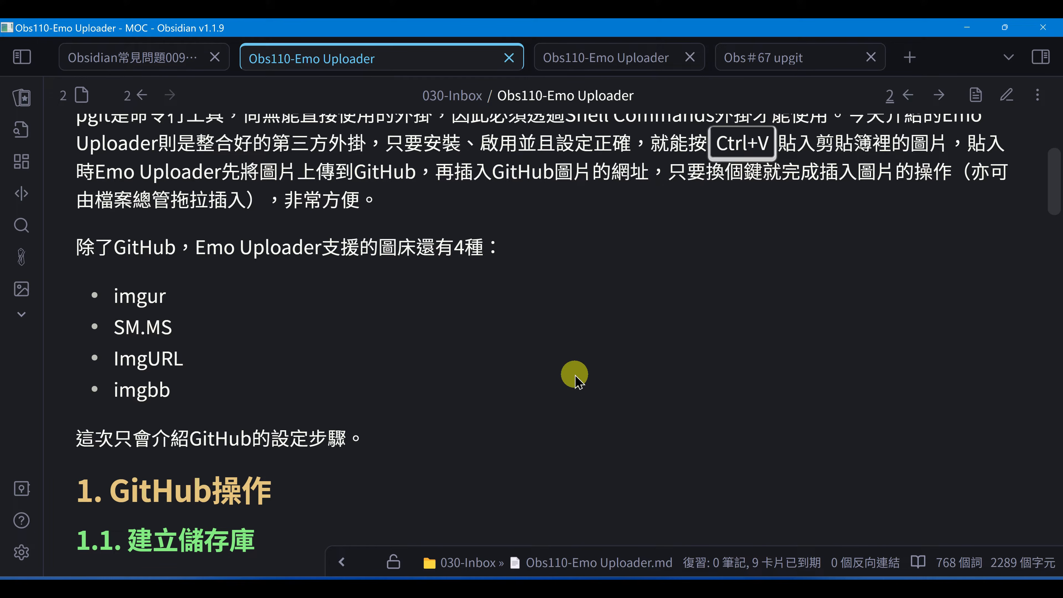
Skim the note's sections on creating a GitHub repository, generating an access token and configuring Emo Uploader.
scroll(576, 376, up, 7)
scroll(576, 375, down, 7)
scroll(502, 375, down, 3)
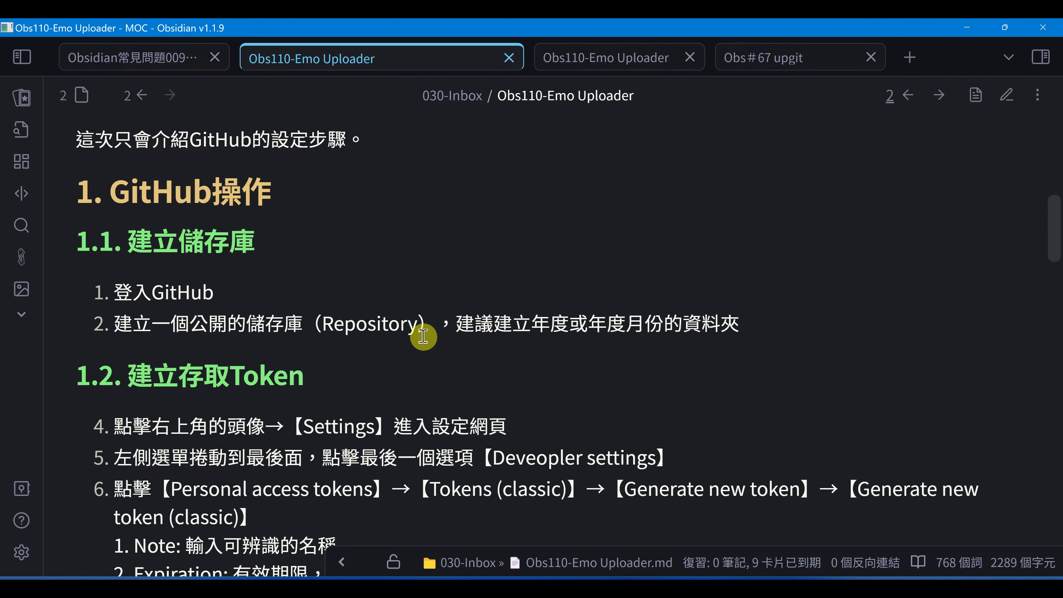
scroll(612, 252, down, 10)
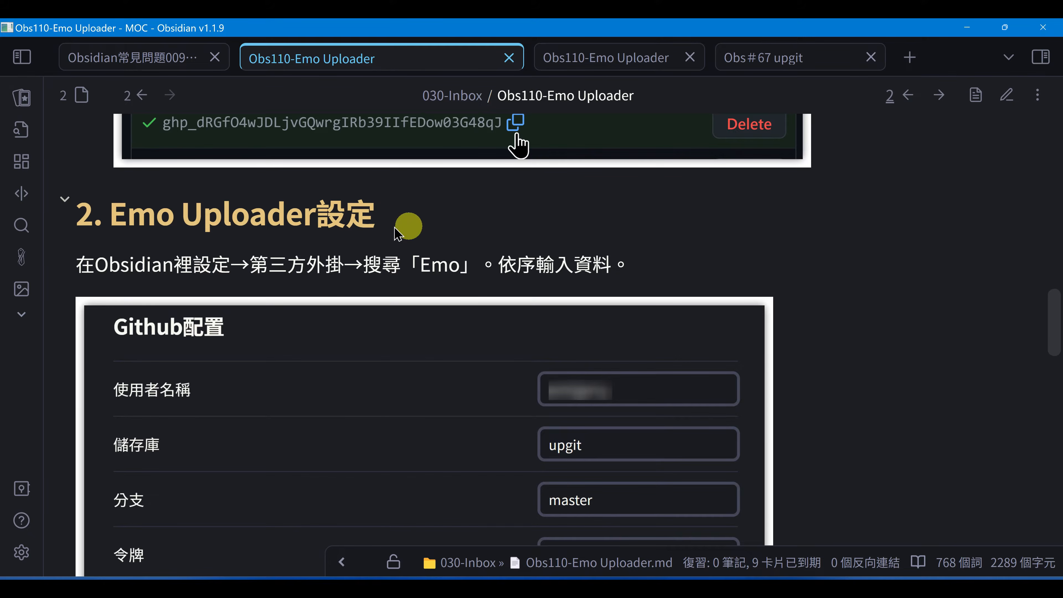
scroll(419, 247, up, 15)
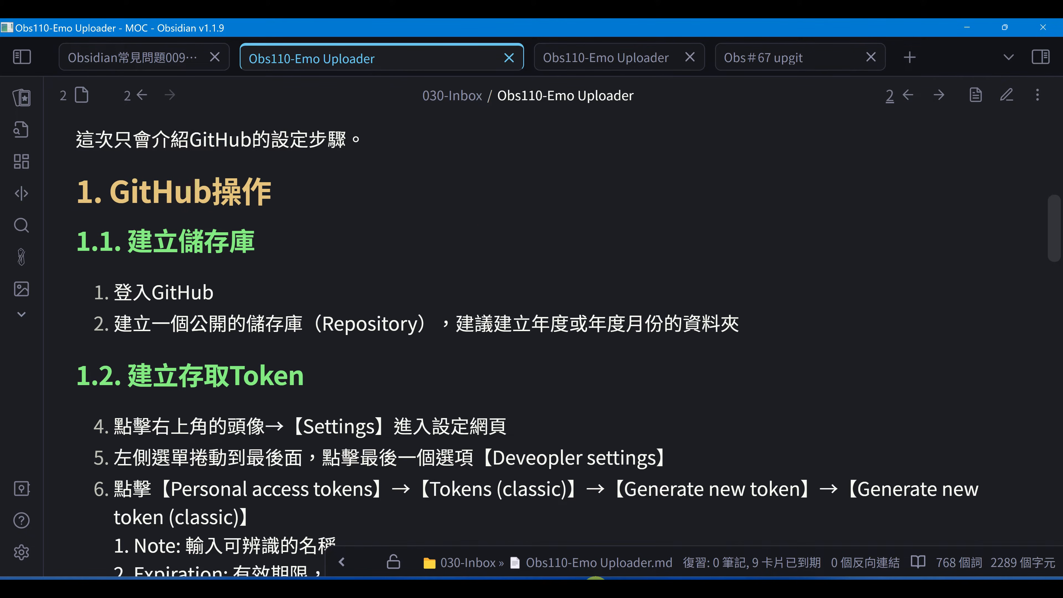
Switch to the GitHub profile in the browser and bring up the new repository form in a separate tab.
click(595, 588)
click(613, 35)
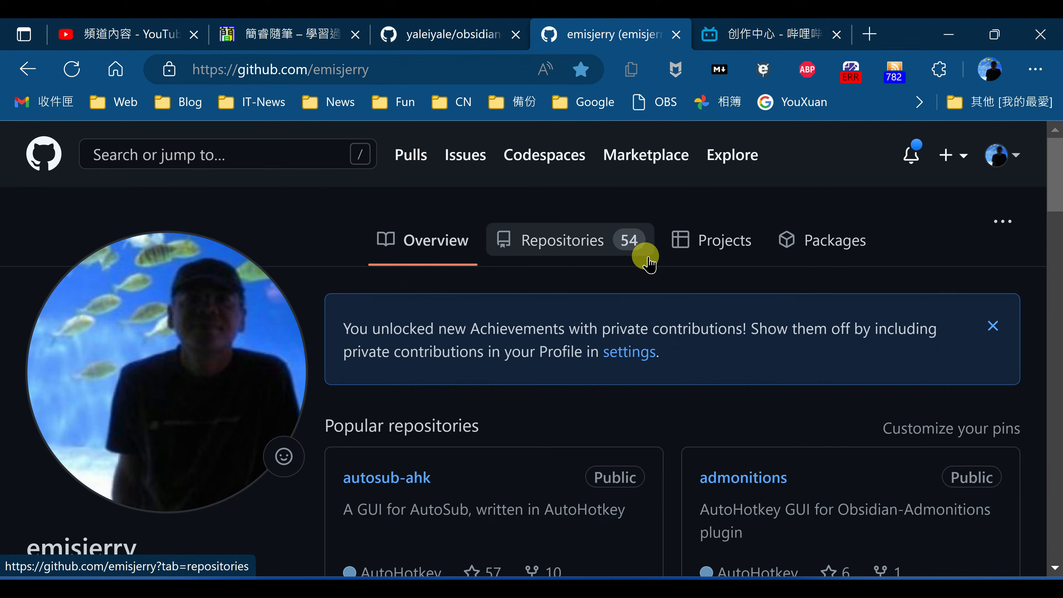
click(953, 161)
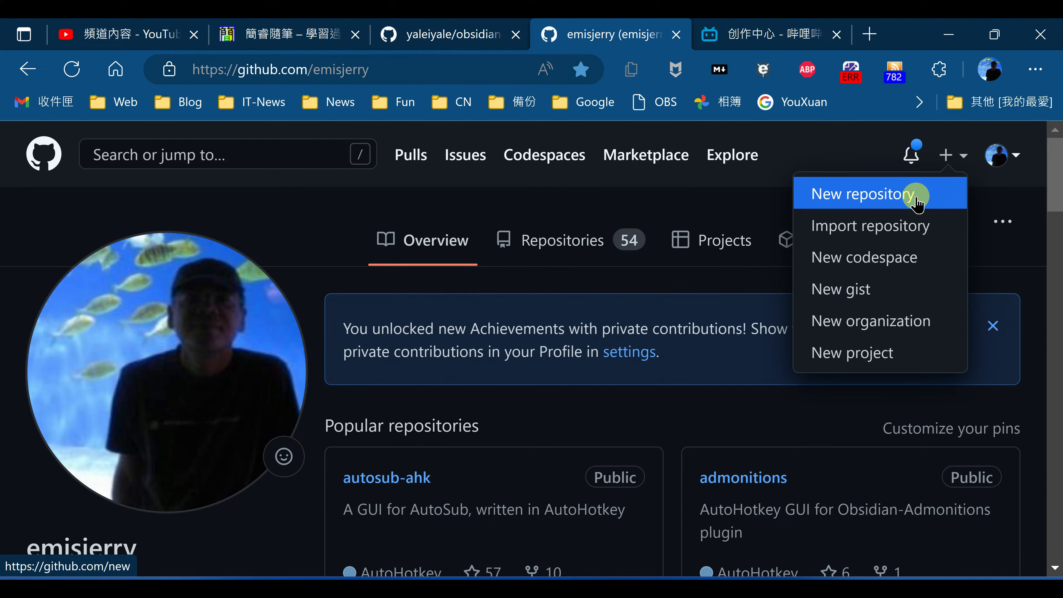
ctrl+click(946, 202)
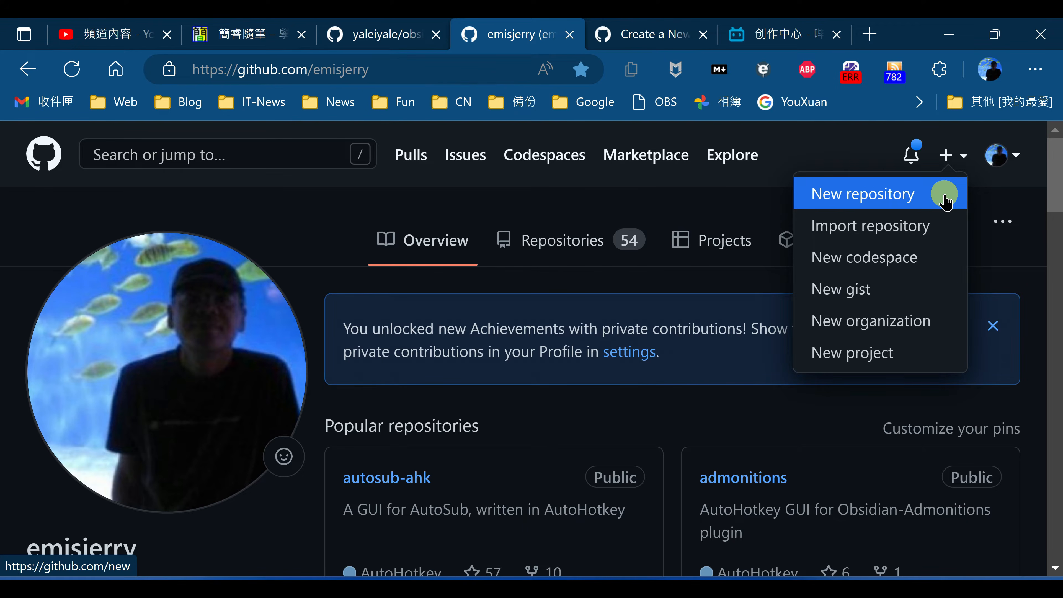
key(ctrl+Tab)
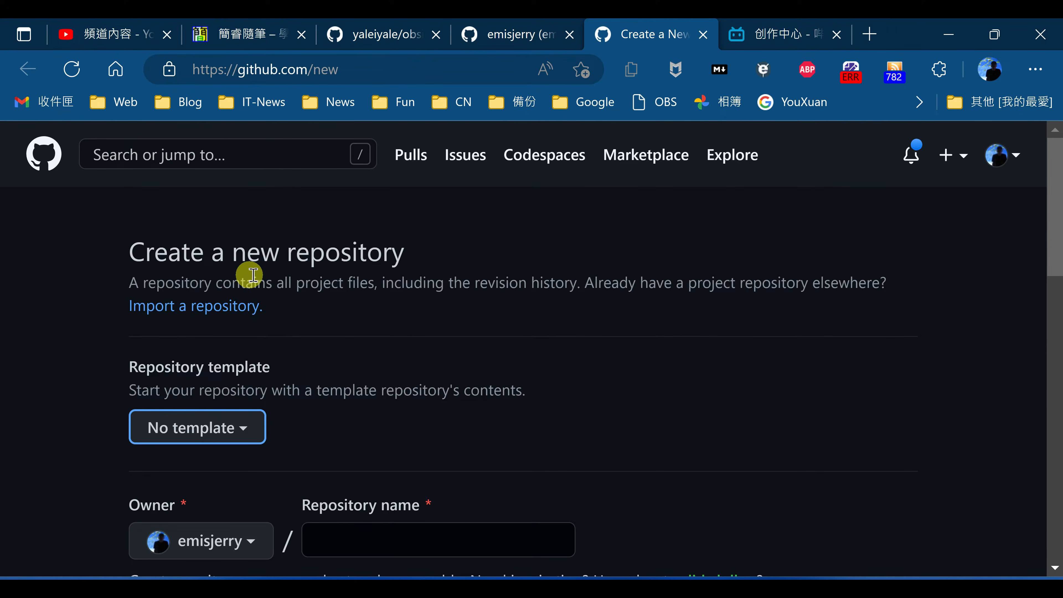
Name the new repository "image".
scroll(718, 274, down, 3)
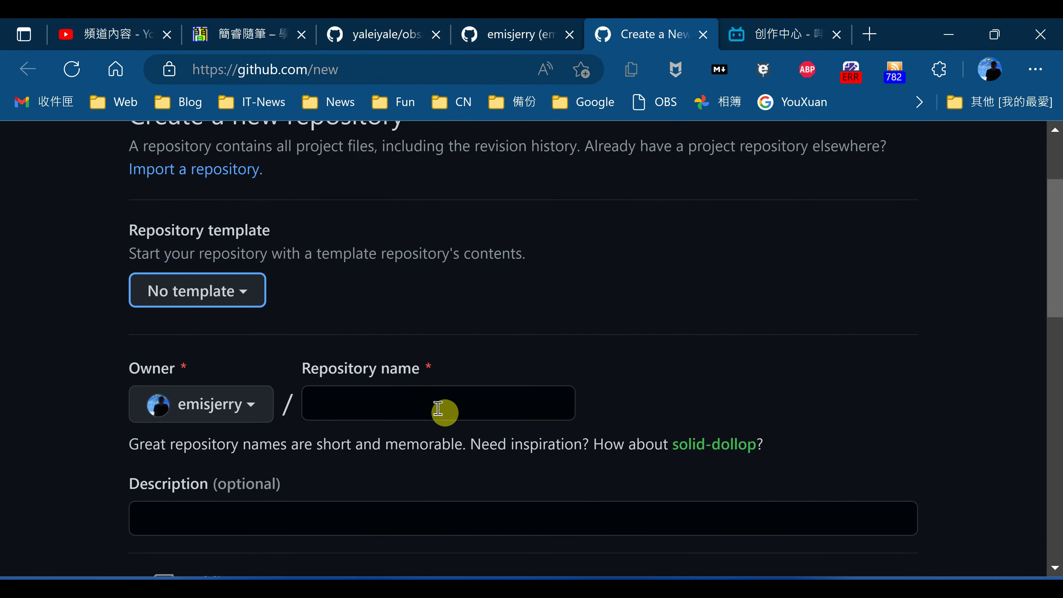
click(359, 405)
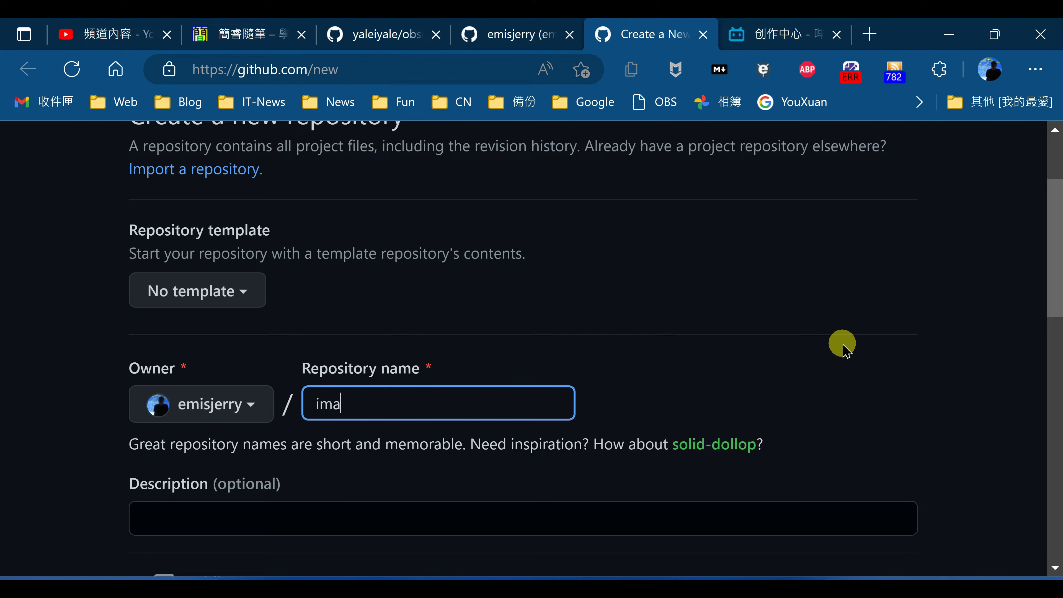
text(images)
key(BackSpace)
Create the repository as Public, with no README file, .gitignore template or license.
scroll(843, 351, down, 6)
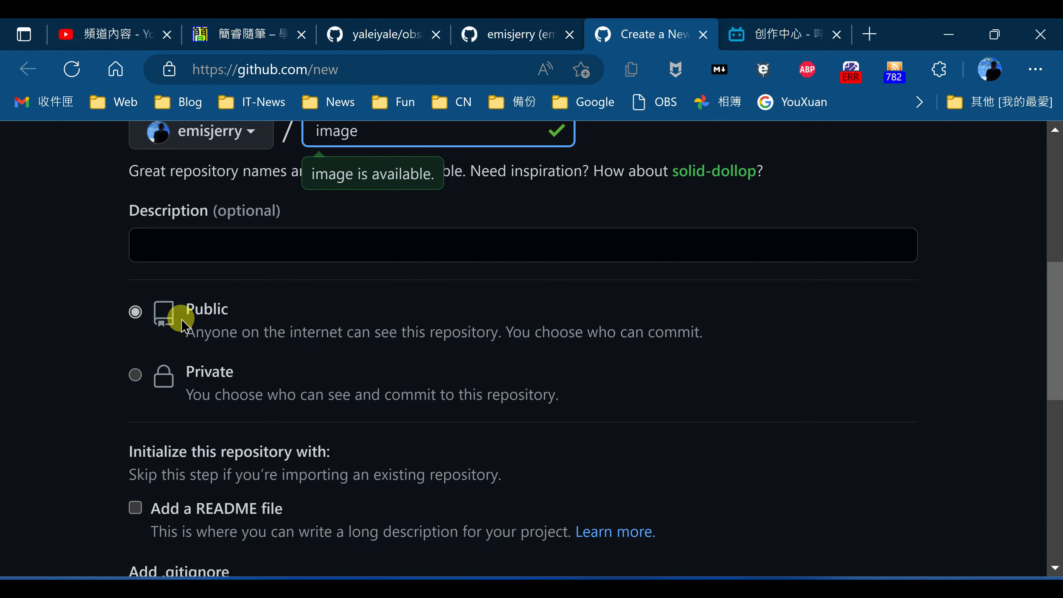
scroll(628, 351, down, 5)
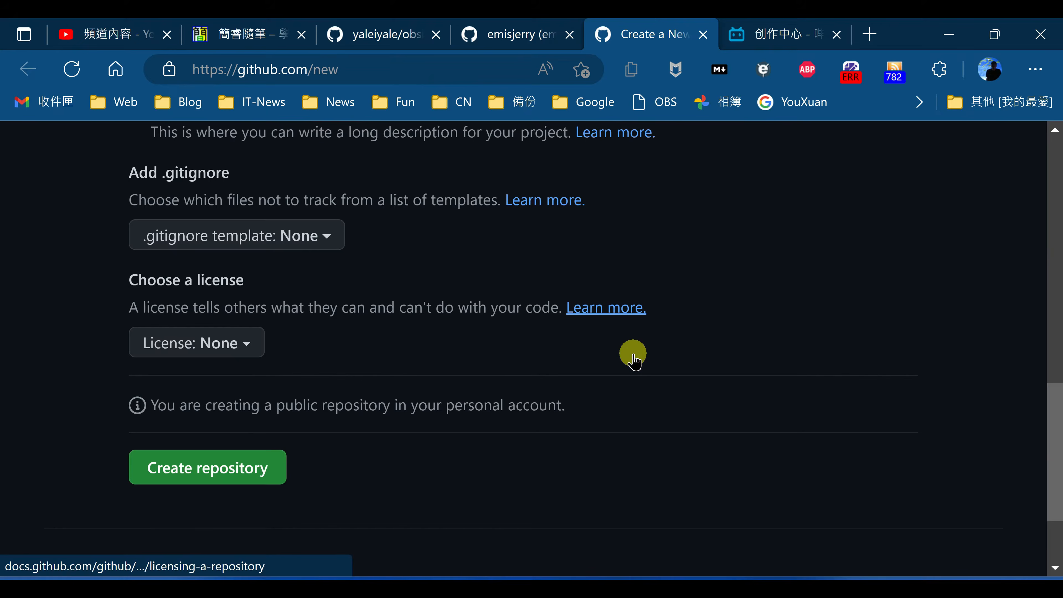
scroll(586, 368, down, 2)
scroll(470, 404, up, 6)
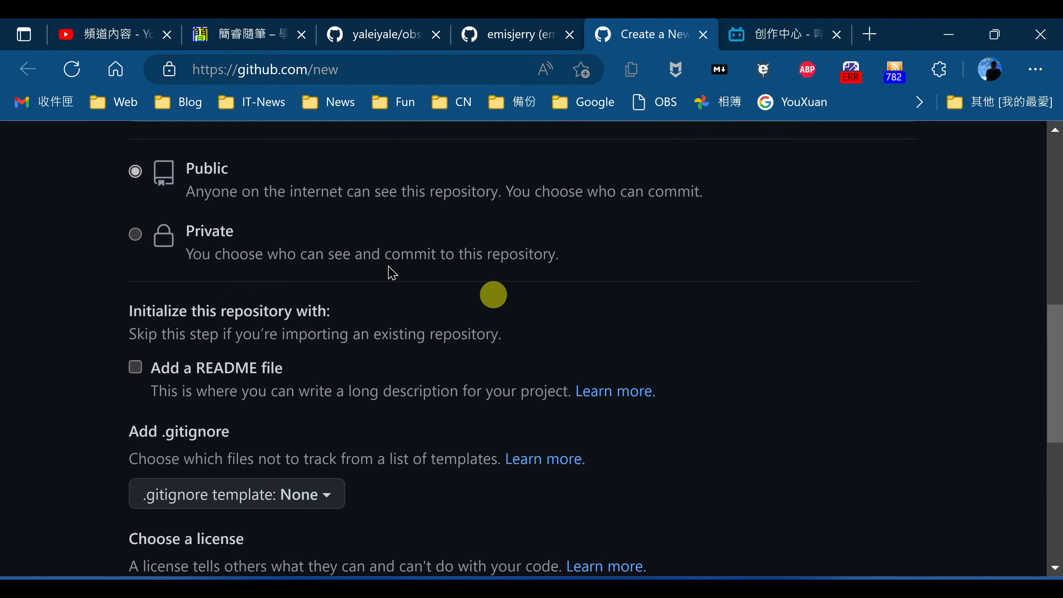
scroll(292, 380, up, 1)
scroll(419, 383, down, 1)
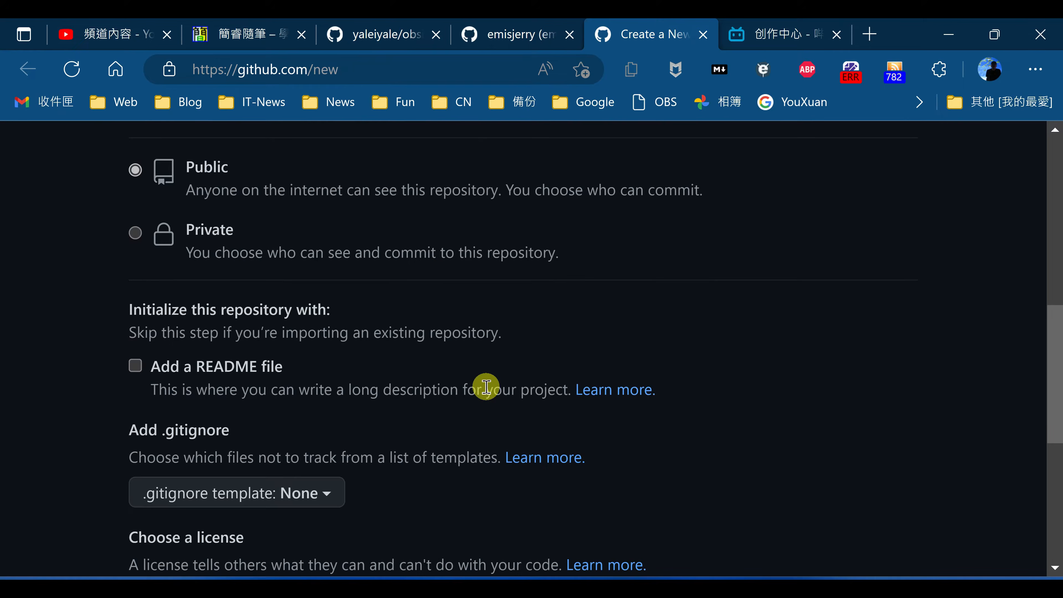
scroll(485, 386, down, 5)
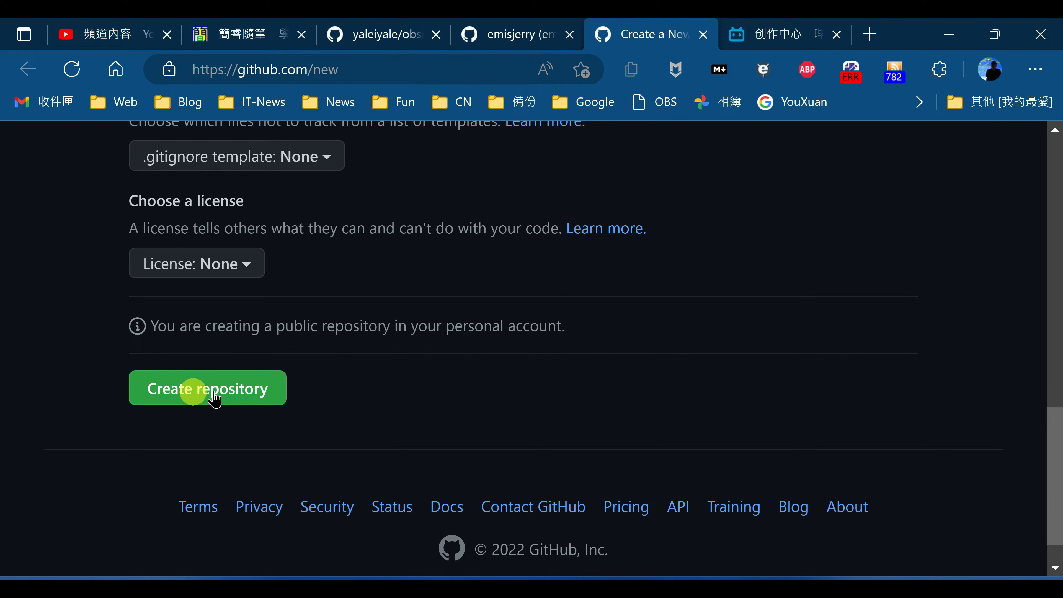
click(251, 388)
Examine the new repository's command-line setup instructions for the branch name and highlight the "git branch" line.
scroll(718, 373, down, 3)
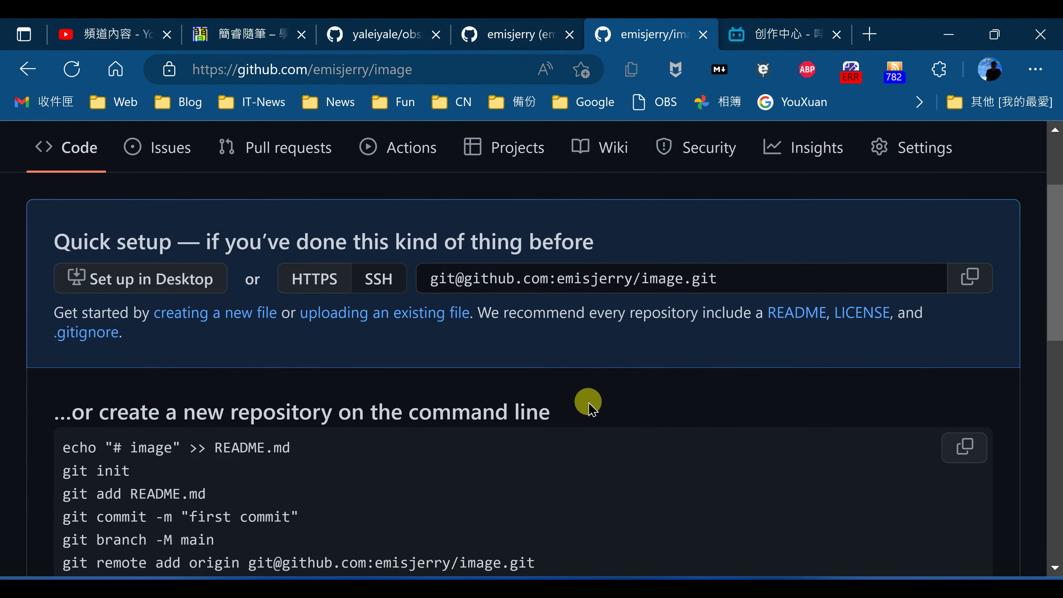
scroll(590, 403, down, 3)
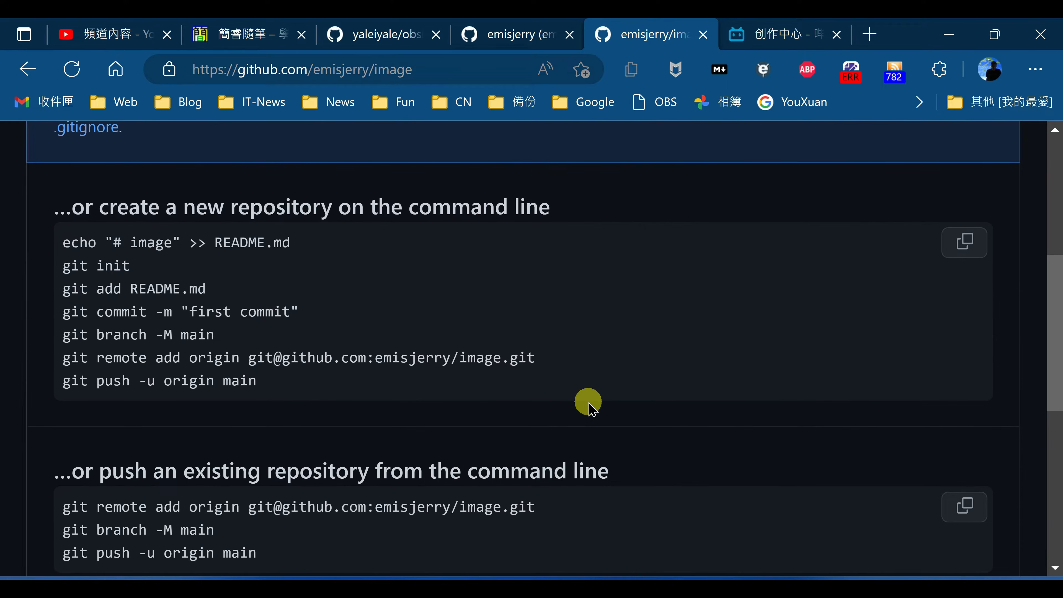
scroll(636, 387, up, 4)
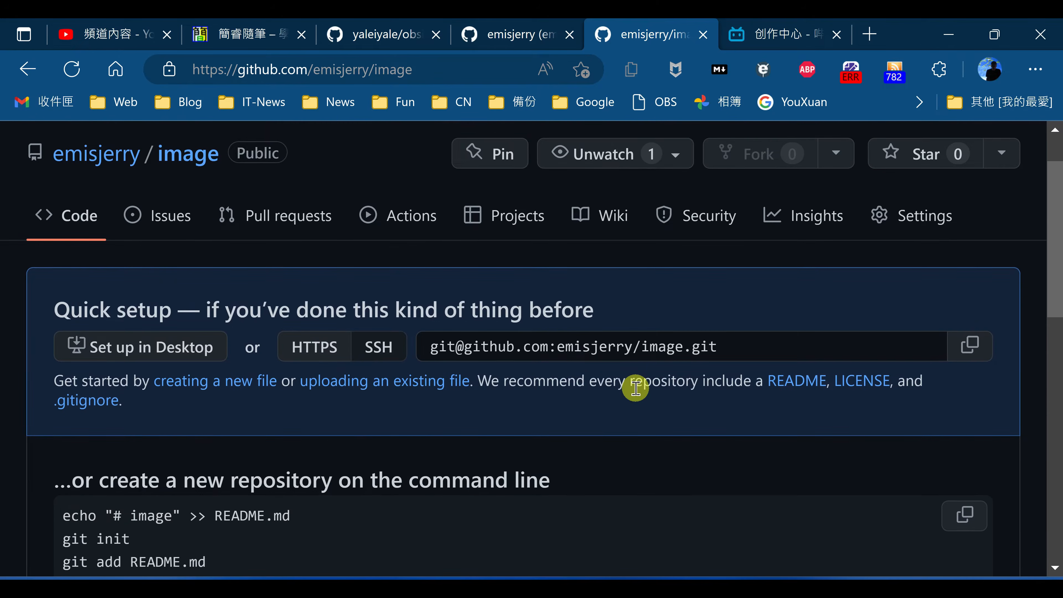
scroll(441, 414, down, 3)
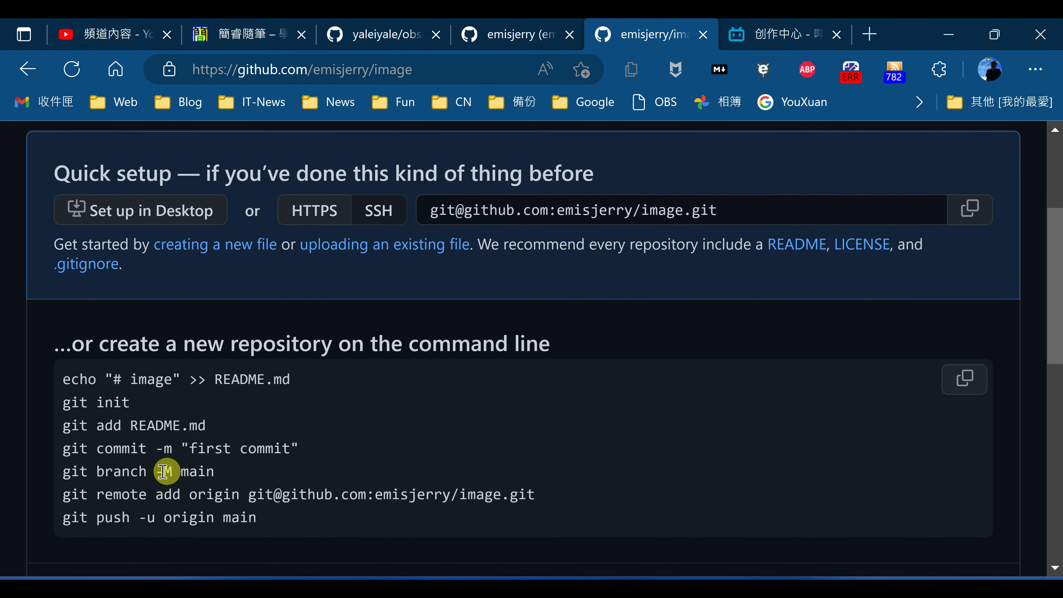
drag(65, 472, 251, 468)
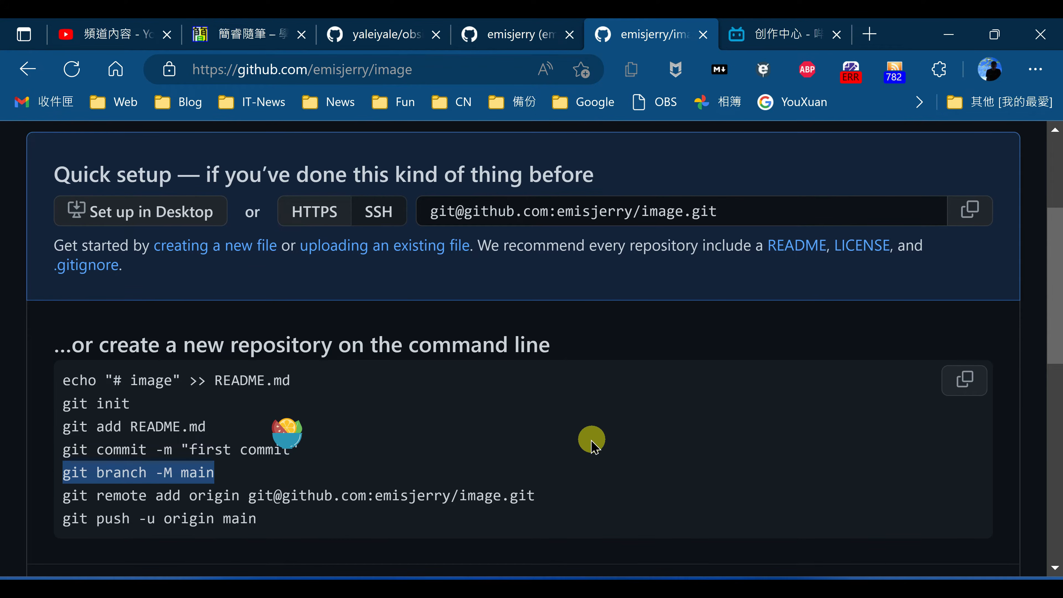
Go to the GitHub account's developer settings and show the classic personal access tokens.
scroll(586, 439, up, 5)
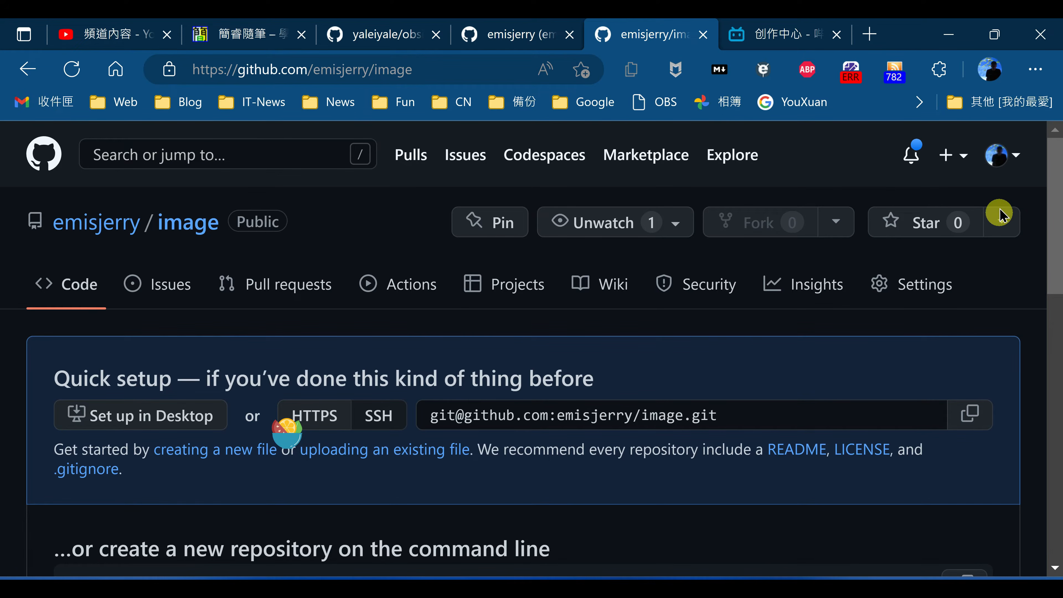
click(999, 160)
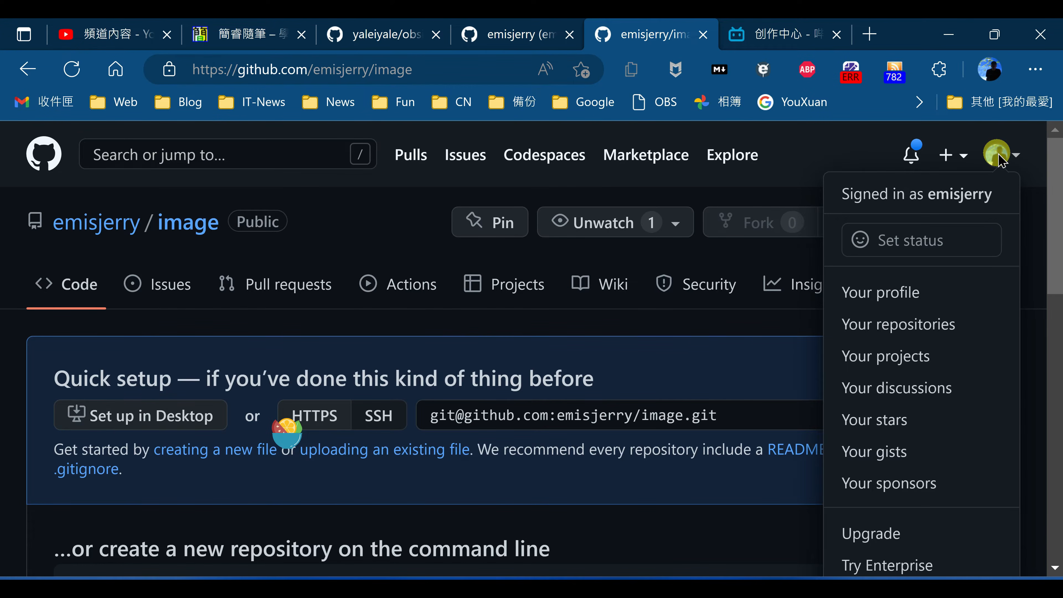
scroll(996, 234, down, 5)
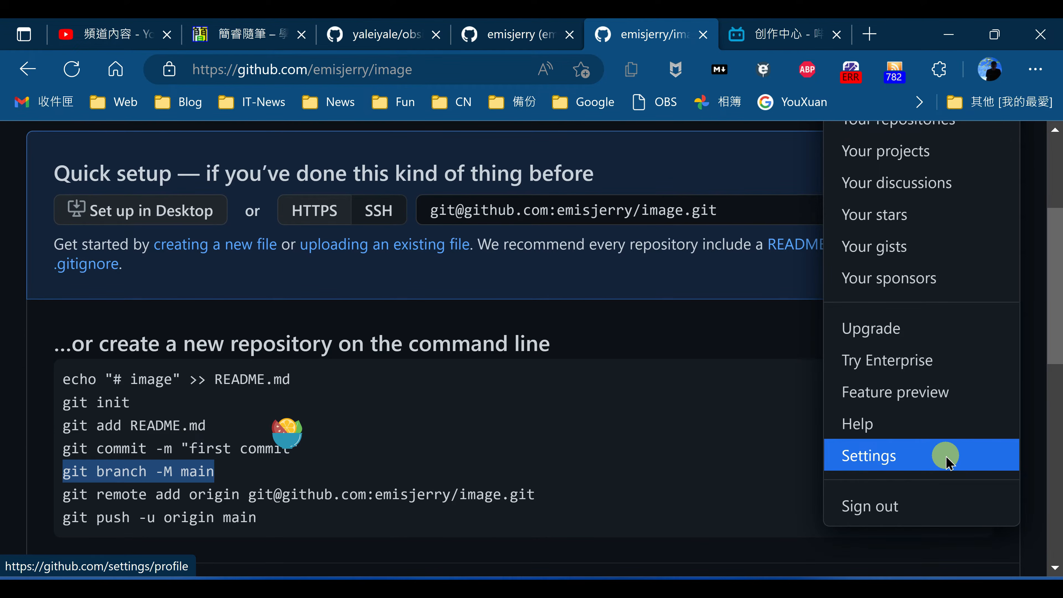
click(947, 462)
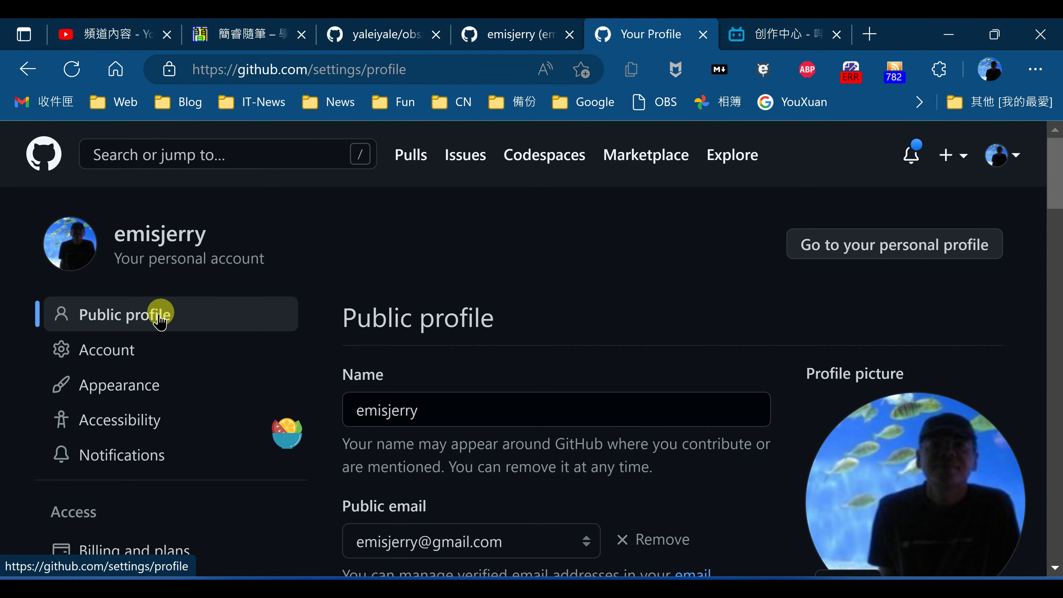
scroll(155, 319, down, 10)
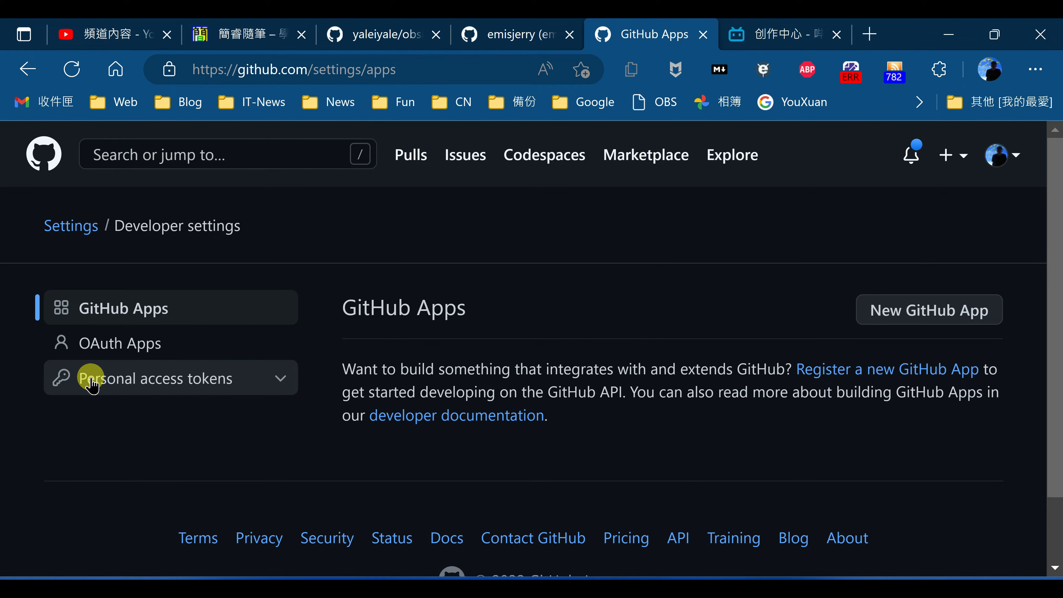
click(200, 383)
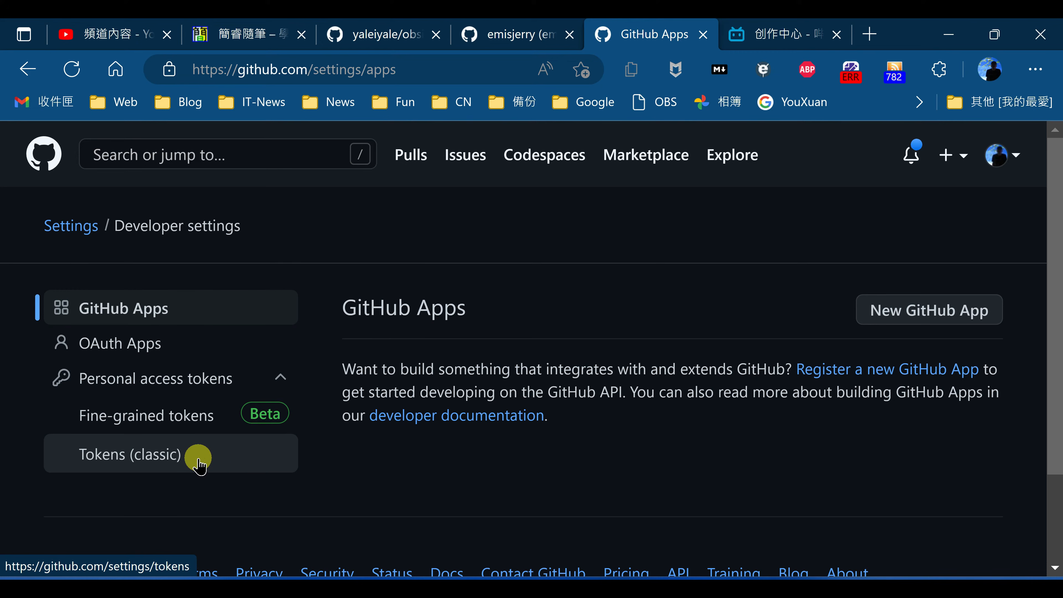
click(174, 460)
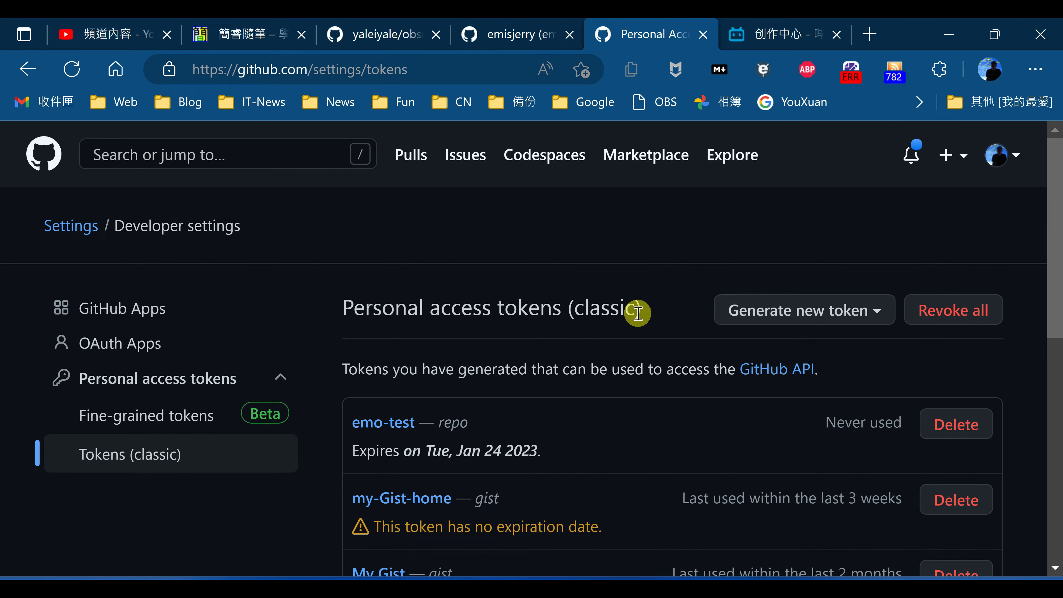
Start generating a new classic token for general use and confirm access with the account password.
click(793, 317)
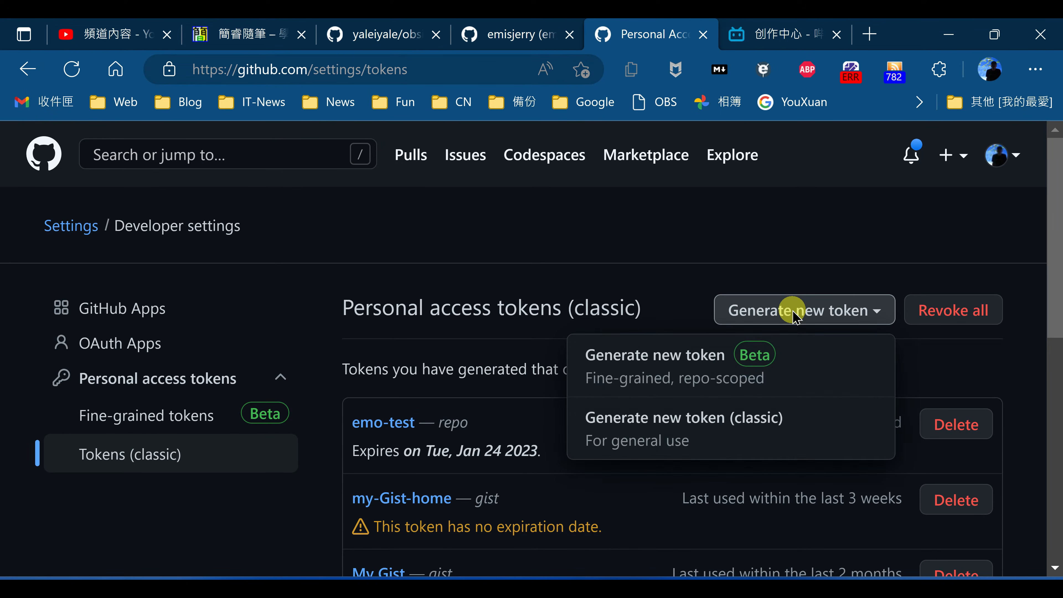
click(728, 430)
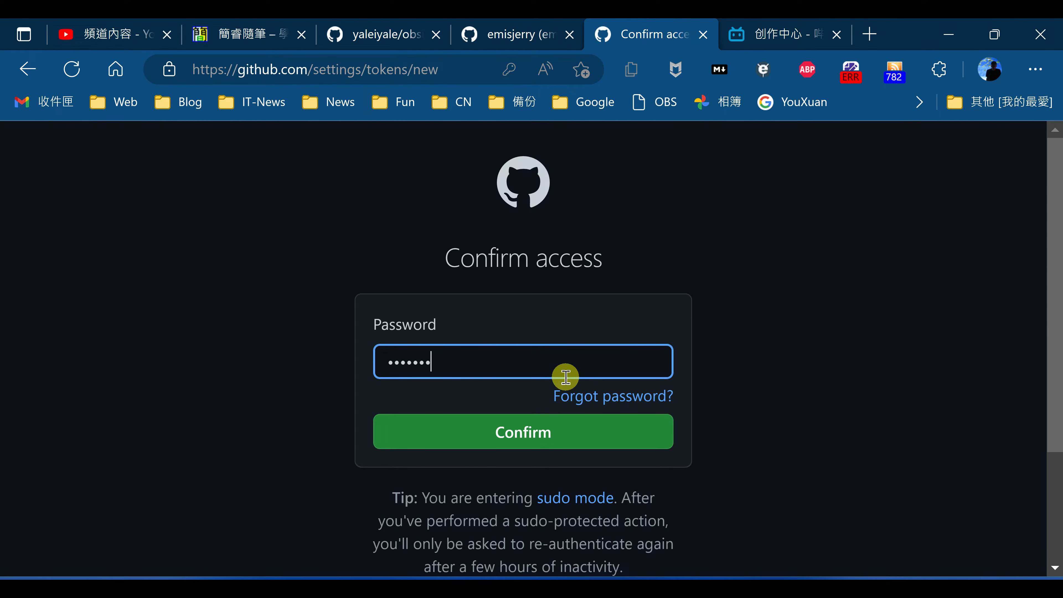
click(544, 432)
Give the new token the note "test for Emo Uploader" and set its expiration to No expiration.
click(430, 340)
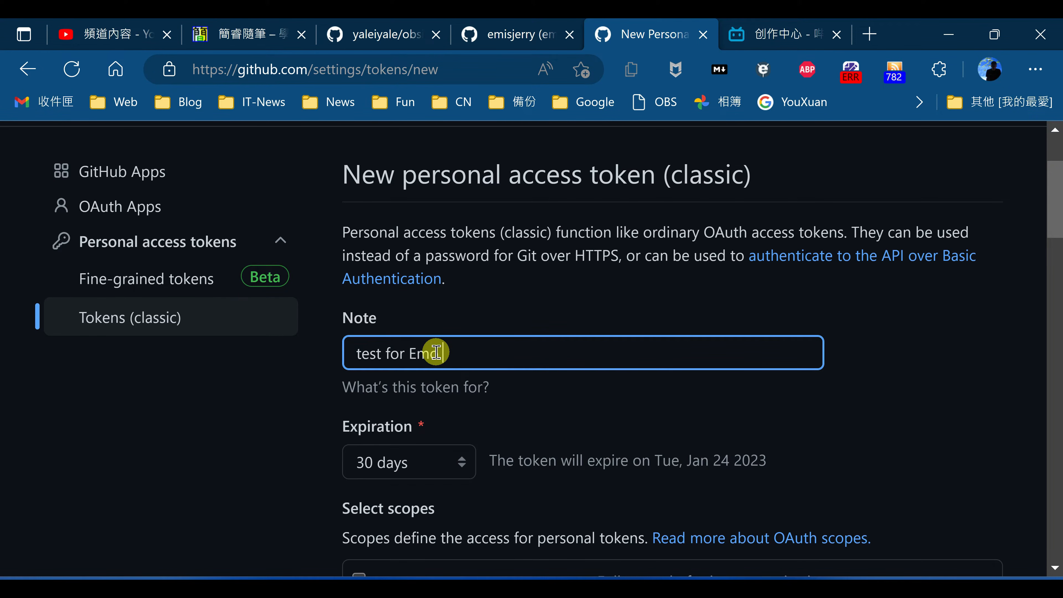
text(test for Emo Uploader)
scroll(628, 371, down, 5)
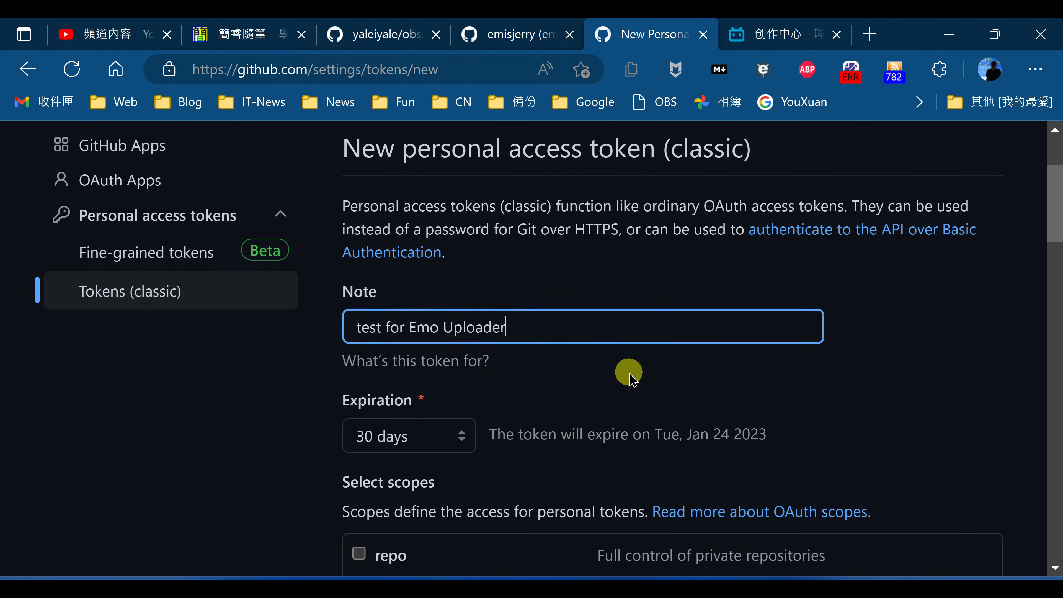
click(447, 253)
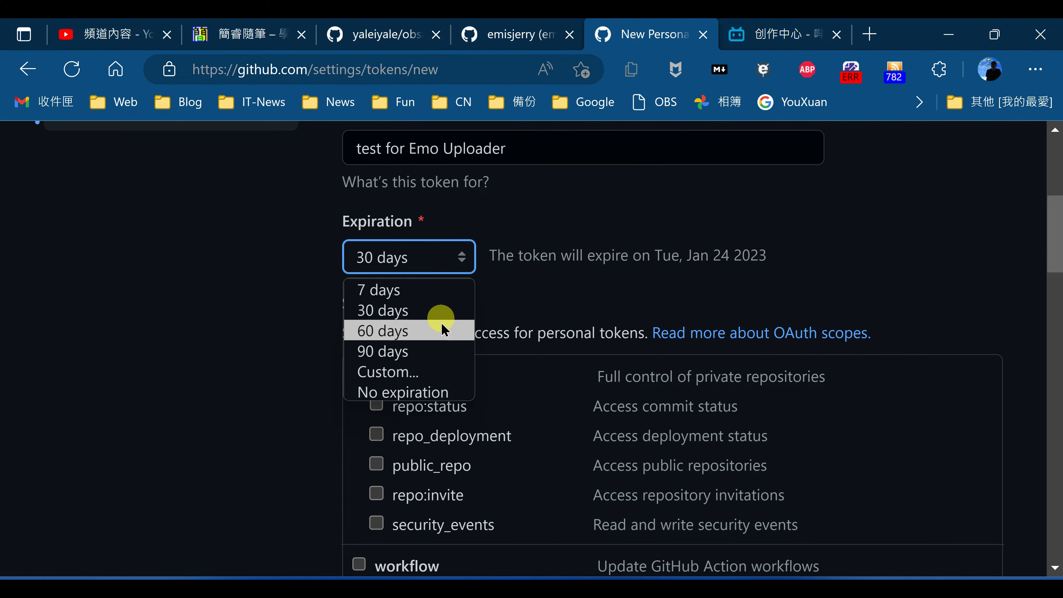
click(463, 393)
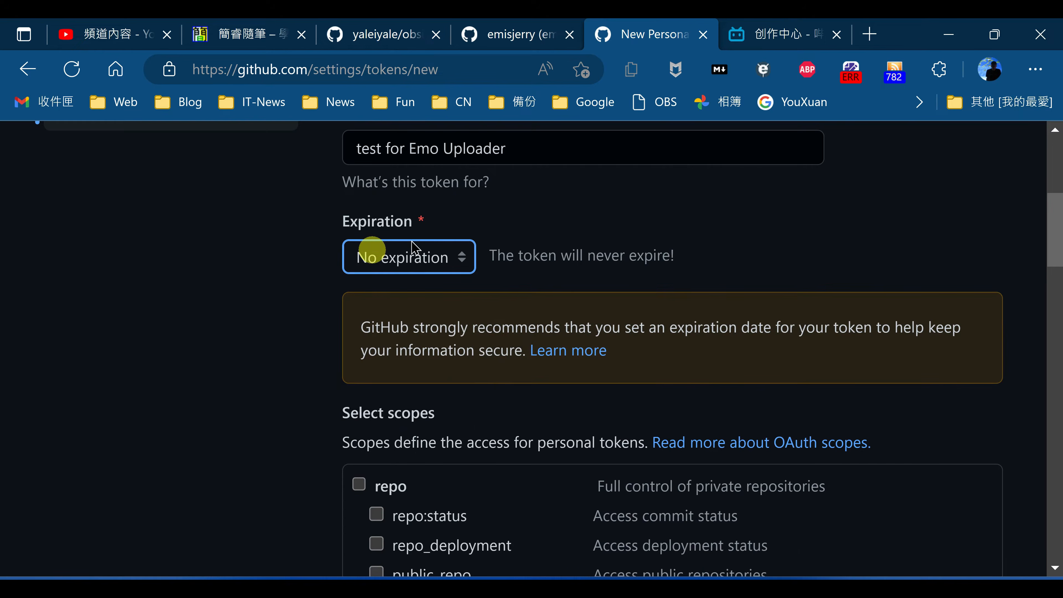
Grant the token the full repo scope and generate it.
scroll(723, 352, down, 5)
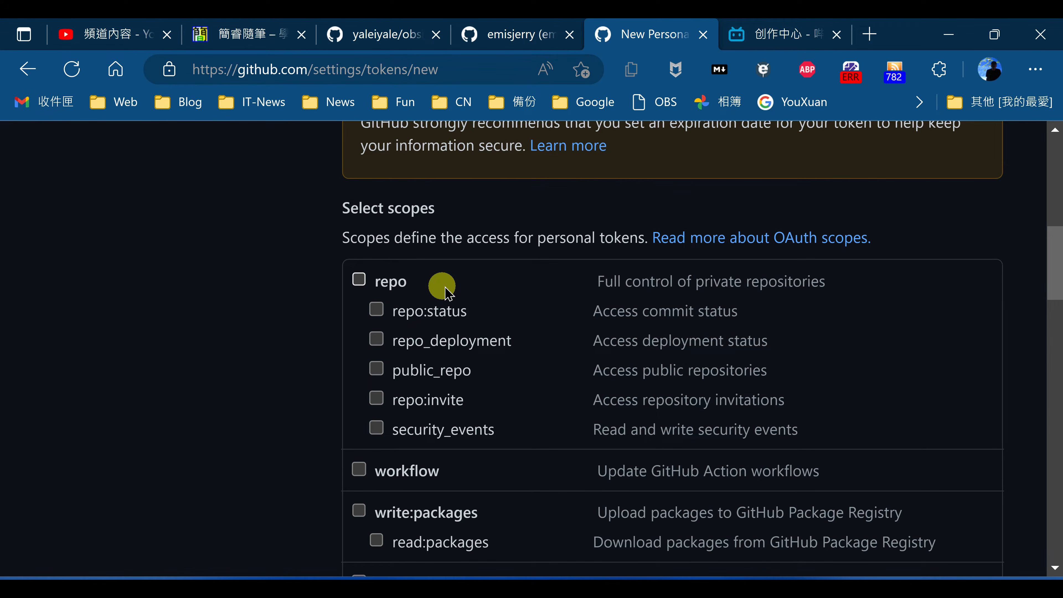
click(361, 279)
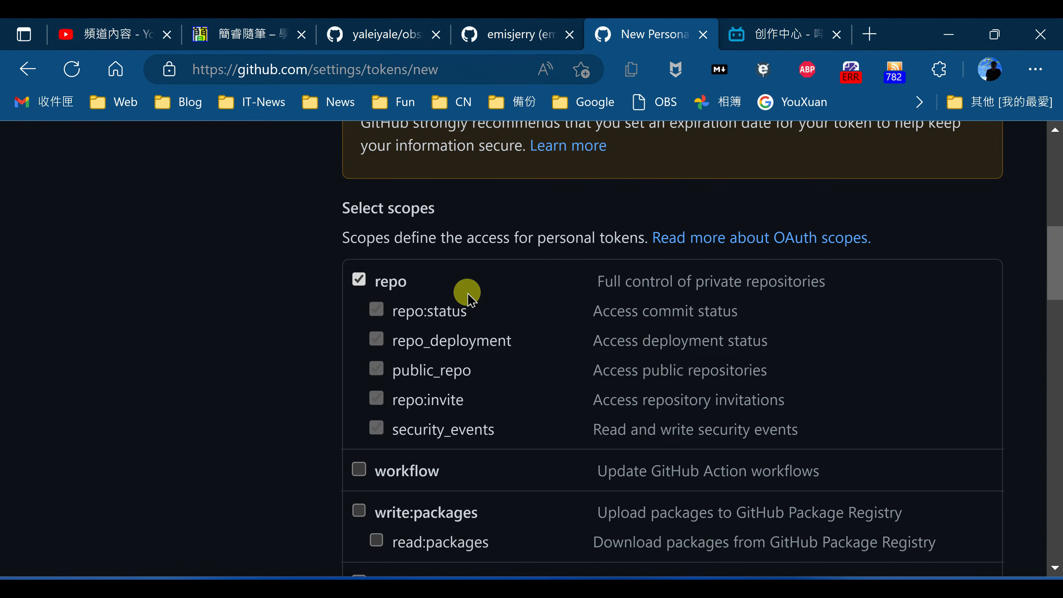
scroll(449, 293, down, 15)
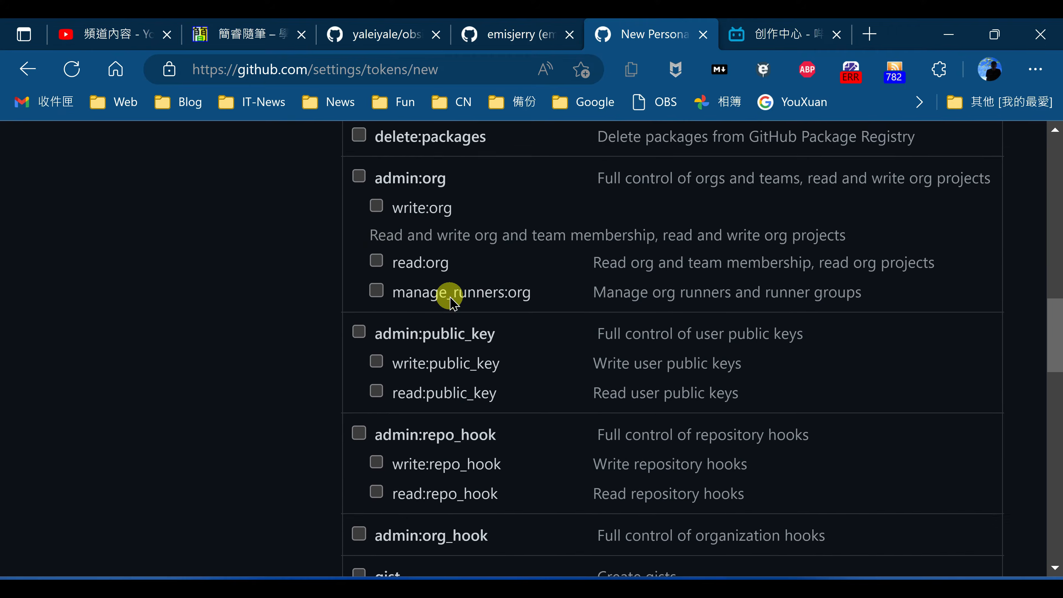
scroll(451, 296, down, 15)
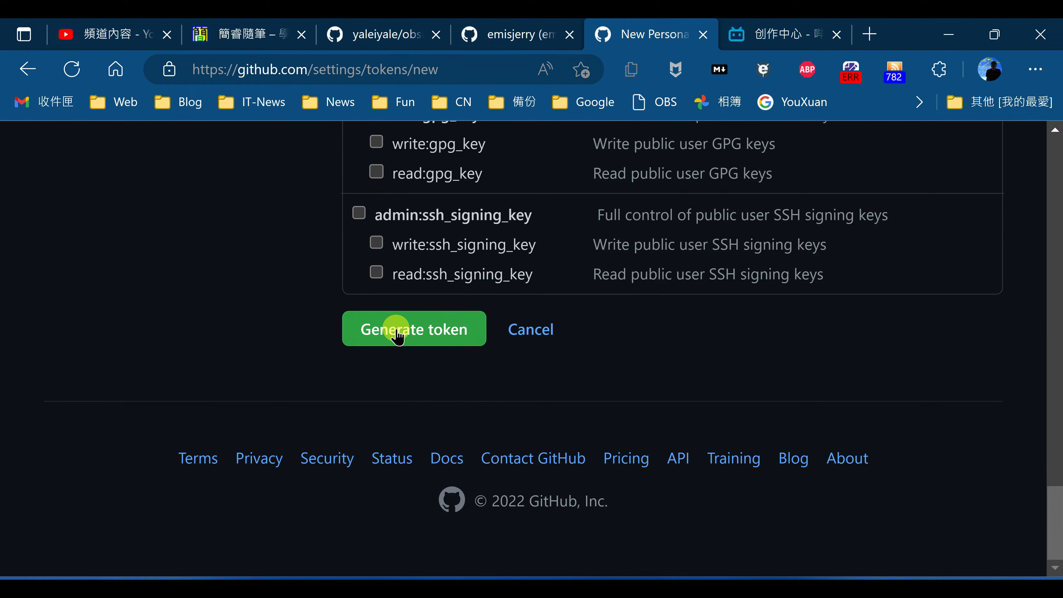
click(417, 330)
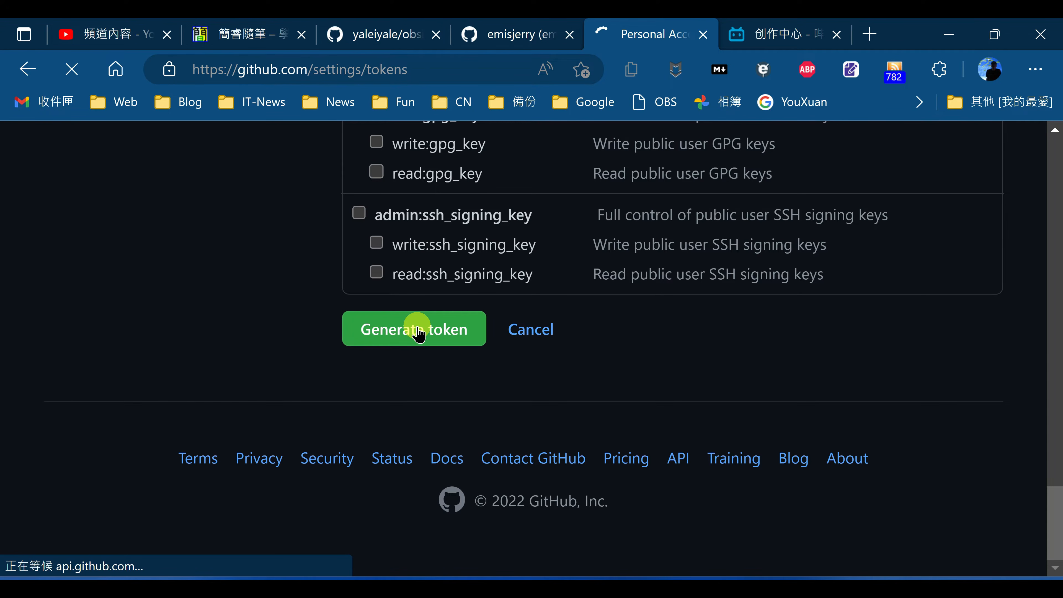
Switch to Obsidian, check the note's Emo Uploader settings section, and find "emo" among the installed third-party plugins to show the Emo plugin's options.
scroll(588, 314, down, 5)
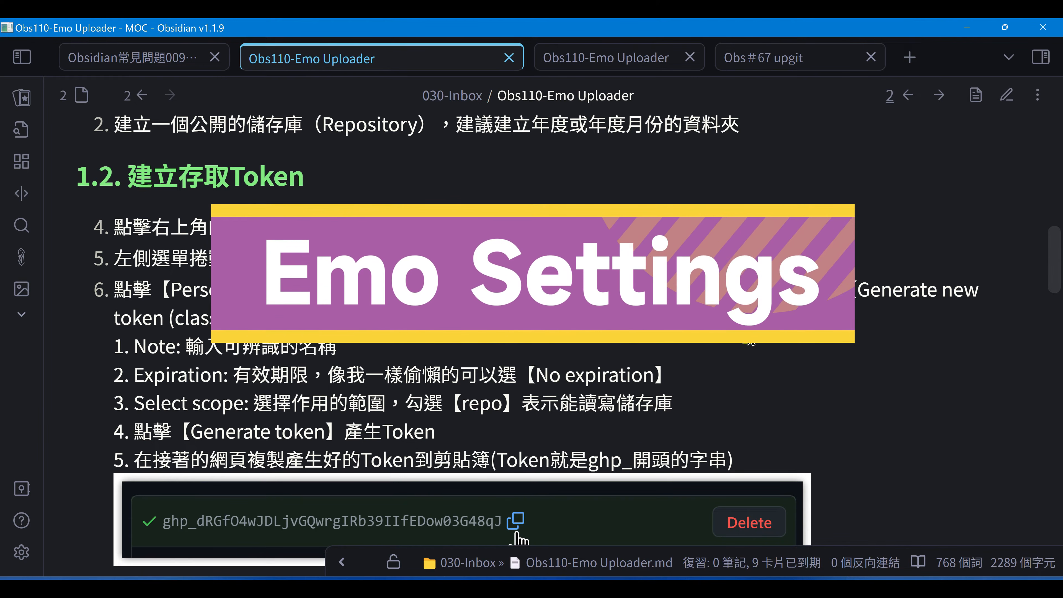
scroll(750, 342, down, 10)
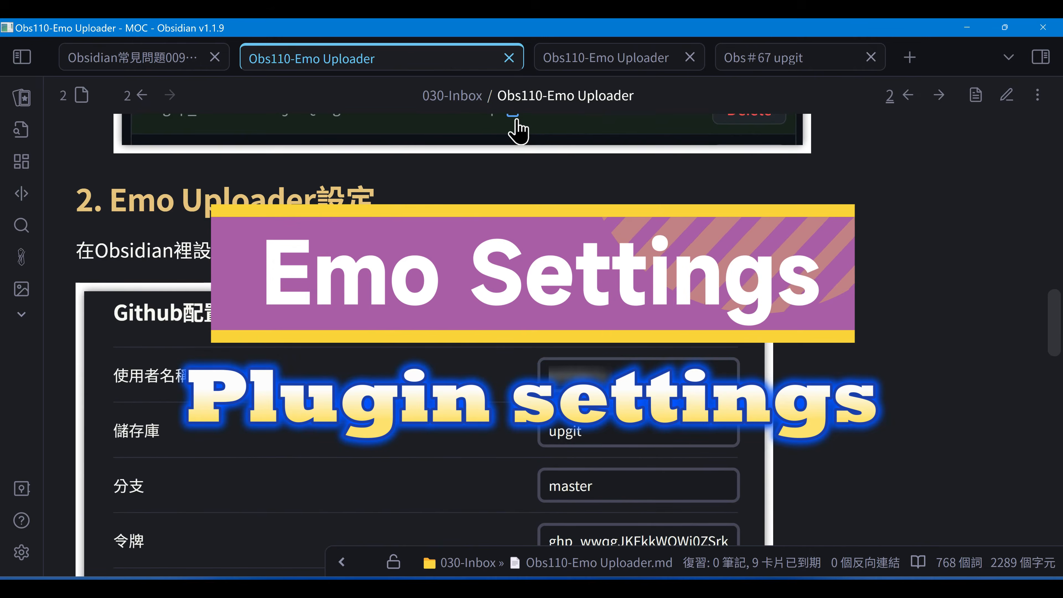
scroll(312, 270, up, 1)
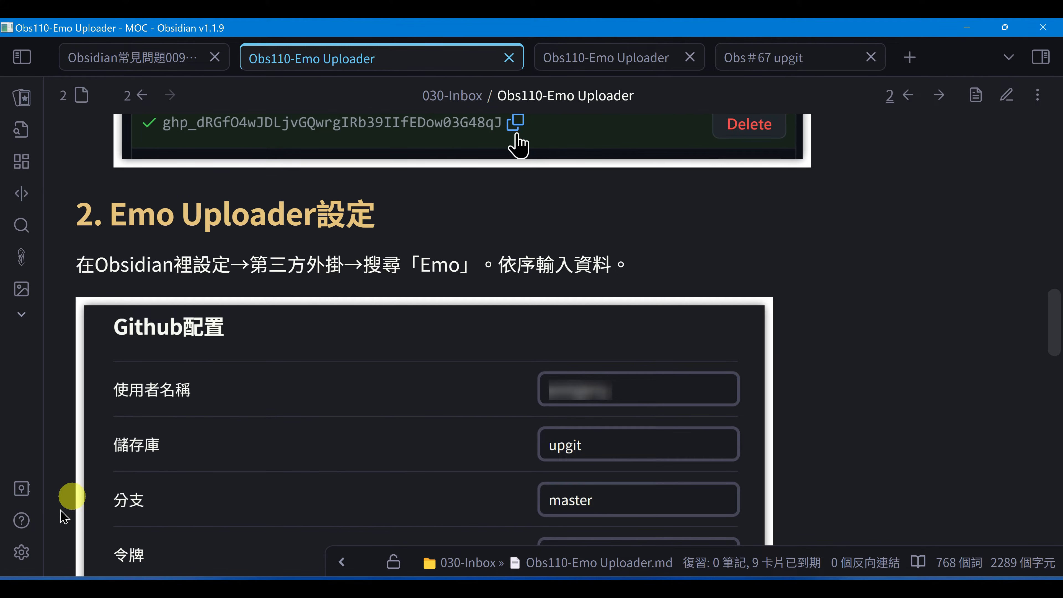
click(21, 552)
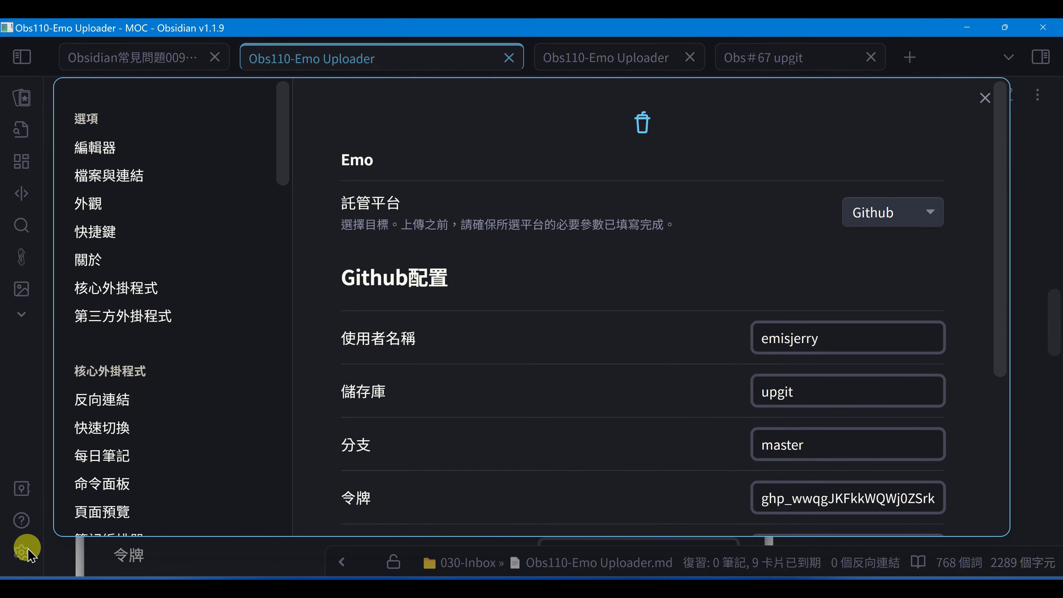
click(165, 319)
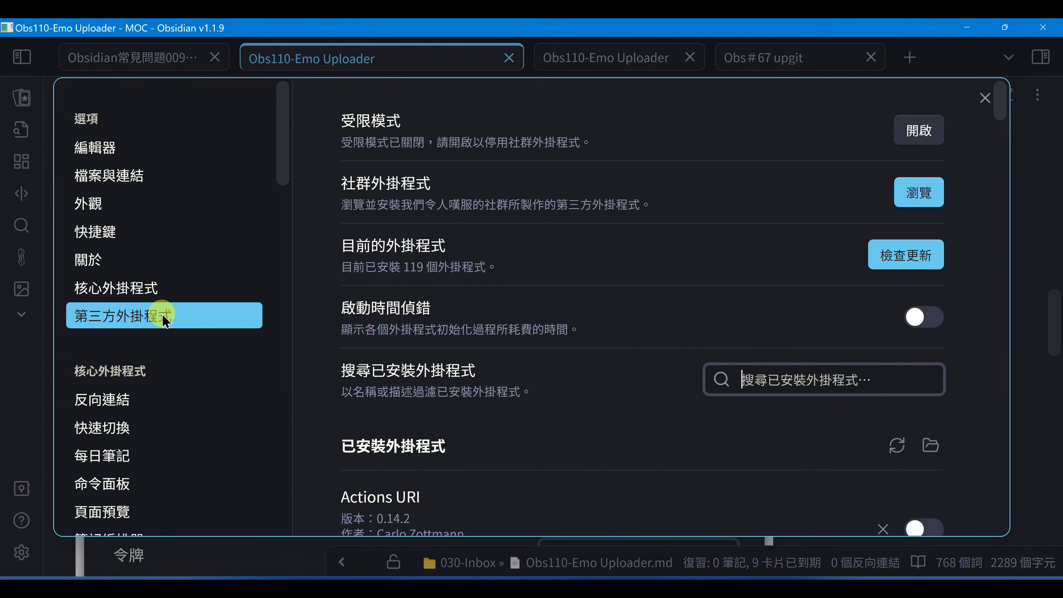
click(792, 369)
text(emo)
scroll(711, 394, down, 5)
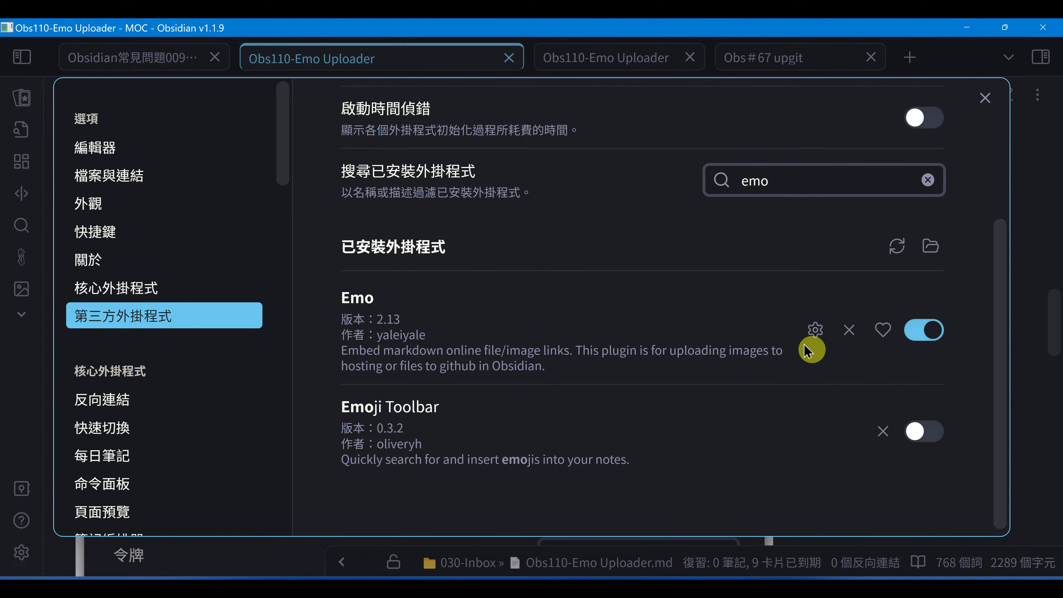
click(816, 335)
Review the Emo options, keep Github as the hosting platform, and set the repository (儲存庫) to "image".
scroll(754, 261, down, 5)
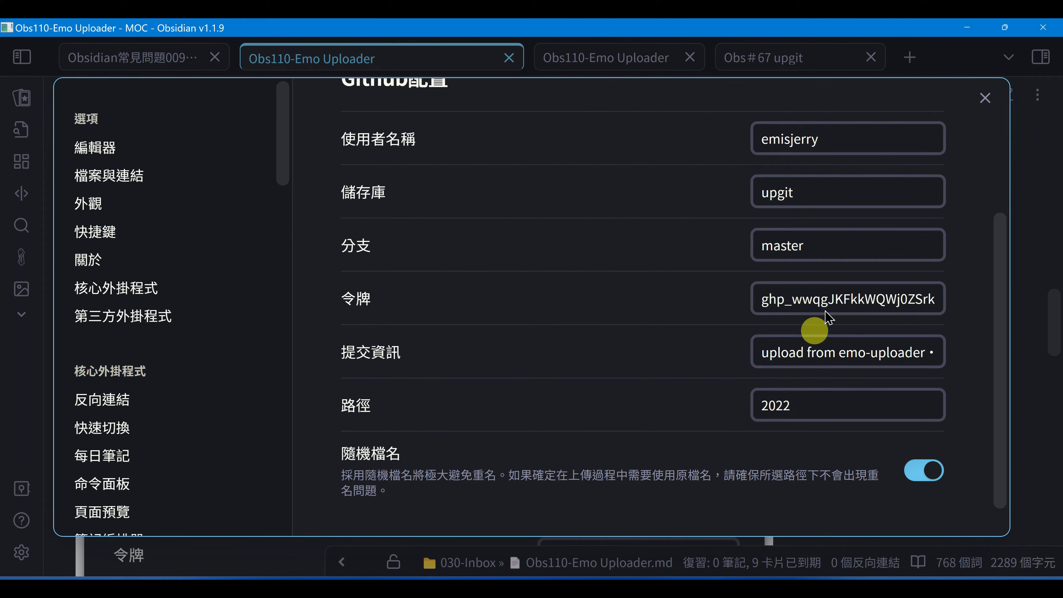
scroll(661, 326, up, 5)
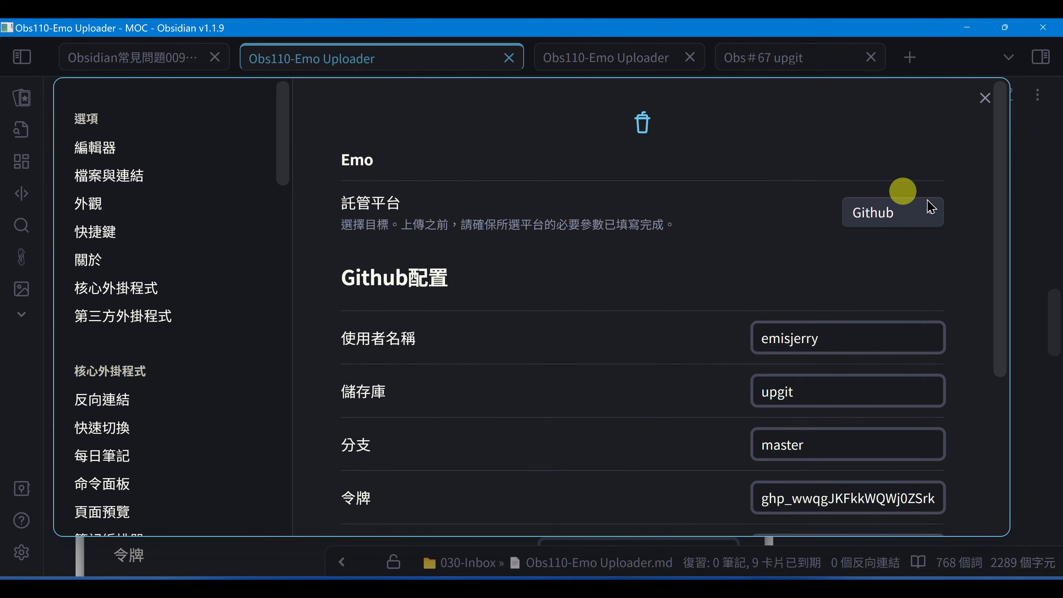
click(923, 213)
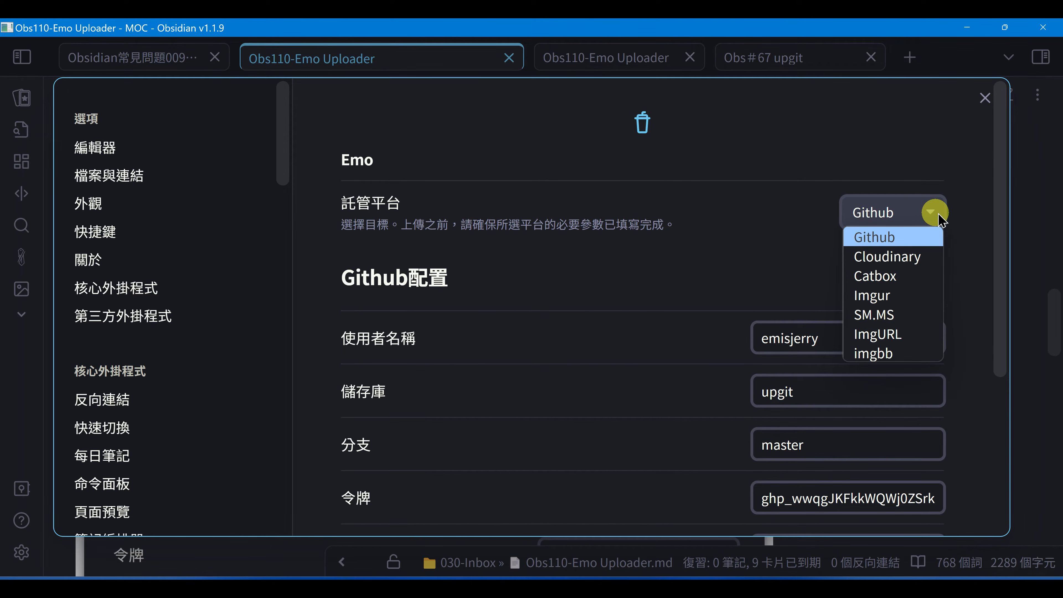
scroll(961, 235, down, 5)
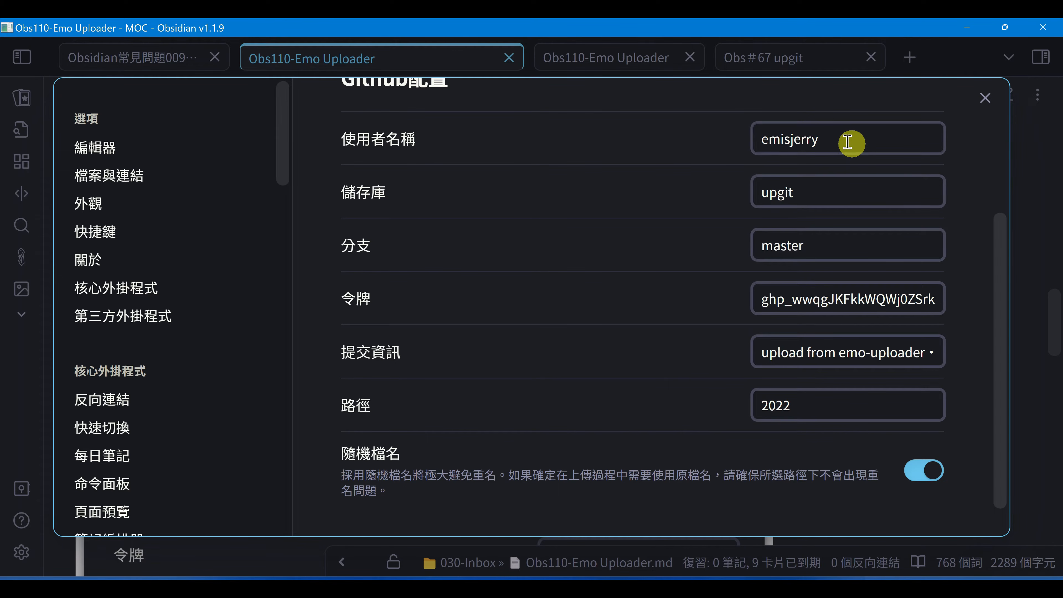
click(816, 190)
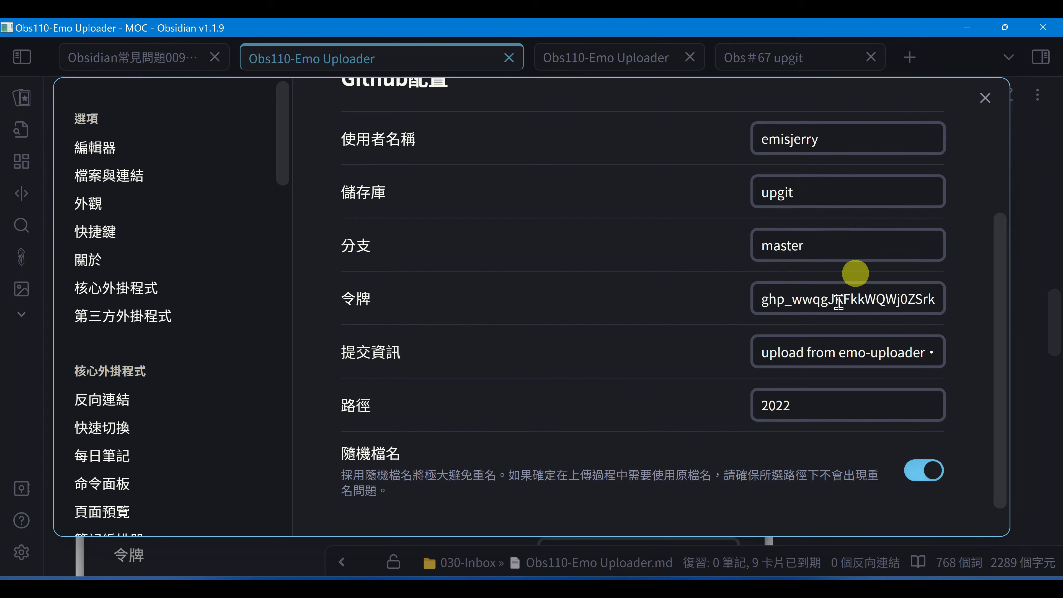
click(787, 193)
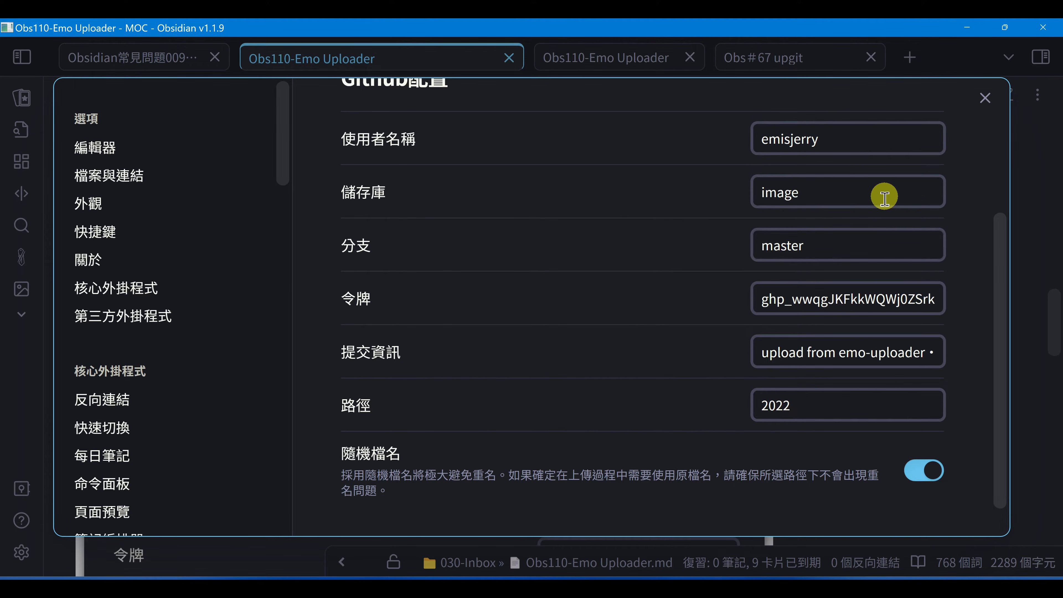
Replace the existing token (令牌) in the Github configuration by pasting the newly generated access token.
click(813, 299)
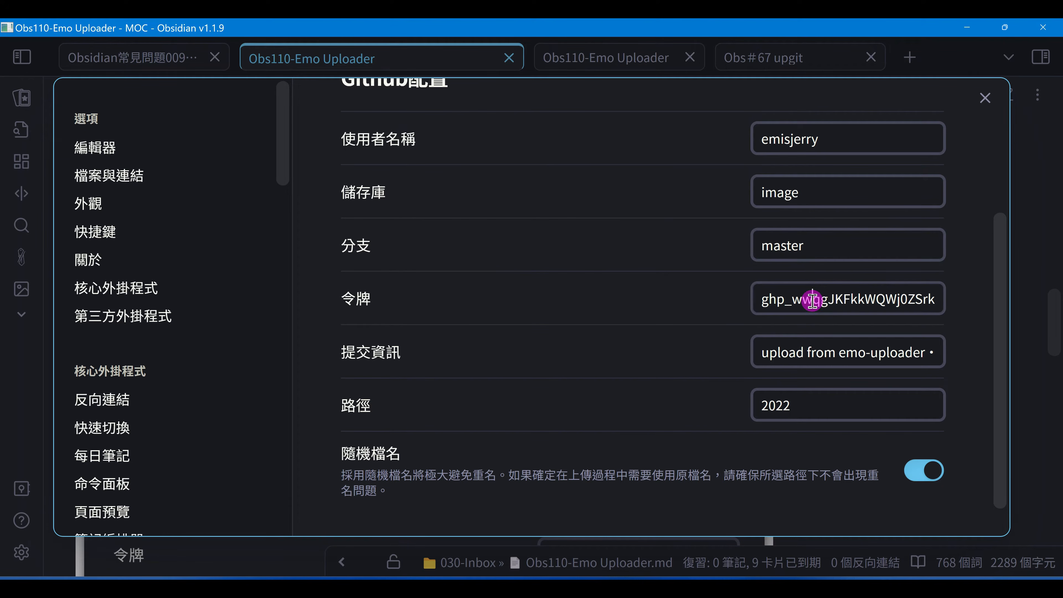
key(ctrl+a)
key(BackSpace)
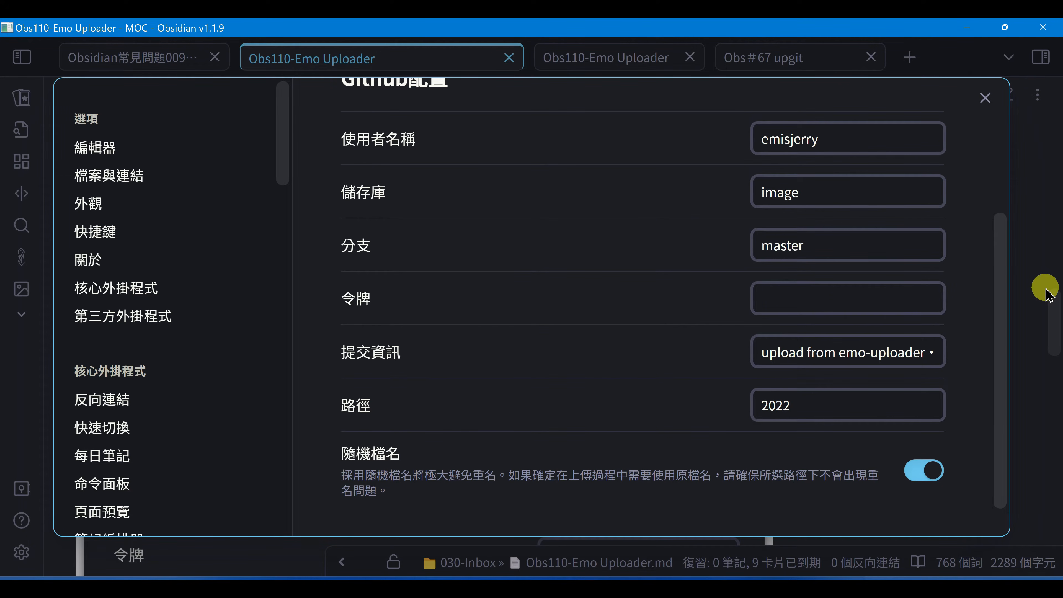
key(ctrl+v)
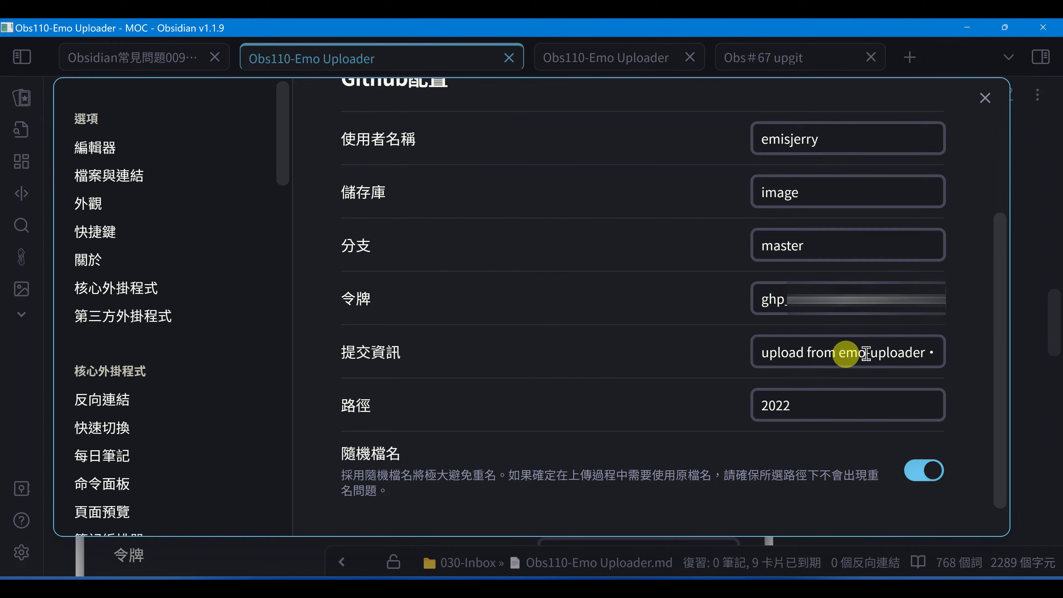
Add a "/" after "2022" in the upload path (路徑) of the Github configuration.
scroll(766, 406, down, 1)
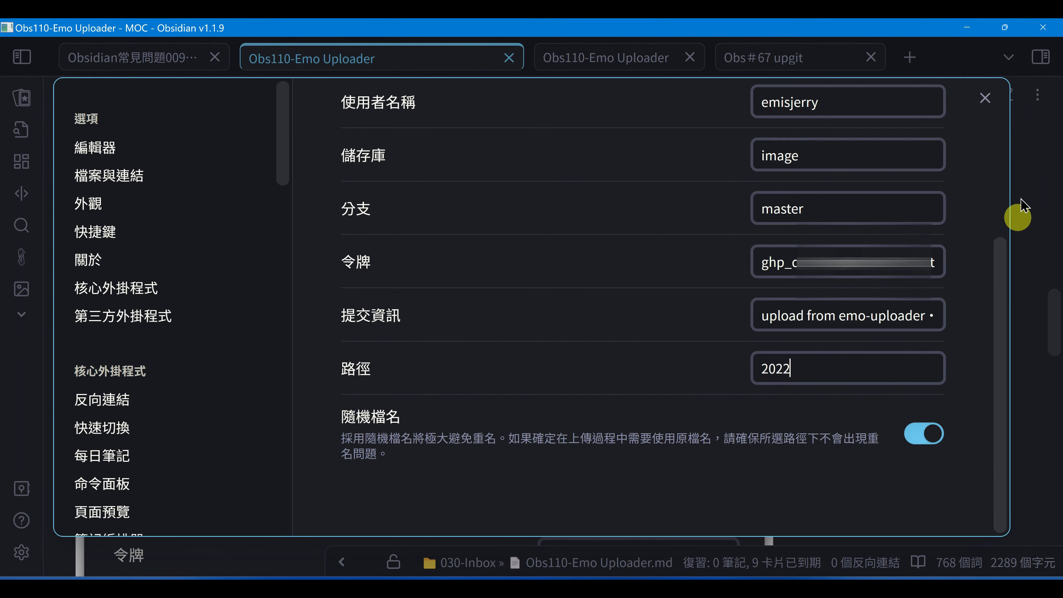
text(/)
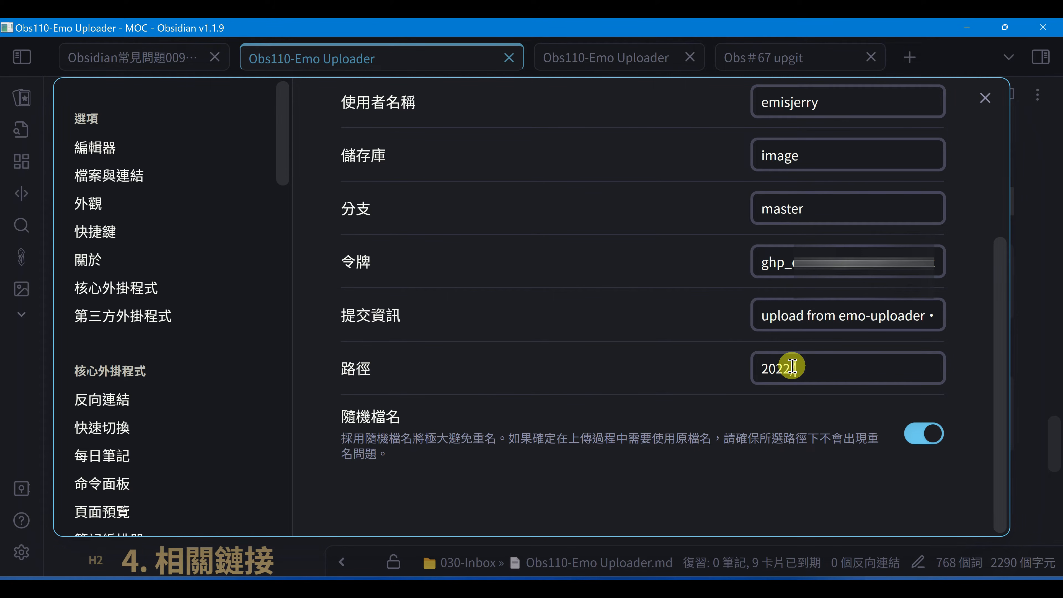
Switch to the image repository on GitHub and start a new file named README.md inside a new folder 2022.
click(800, 370)
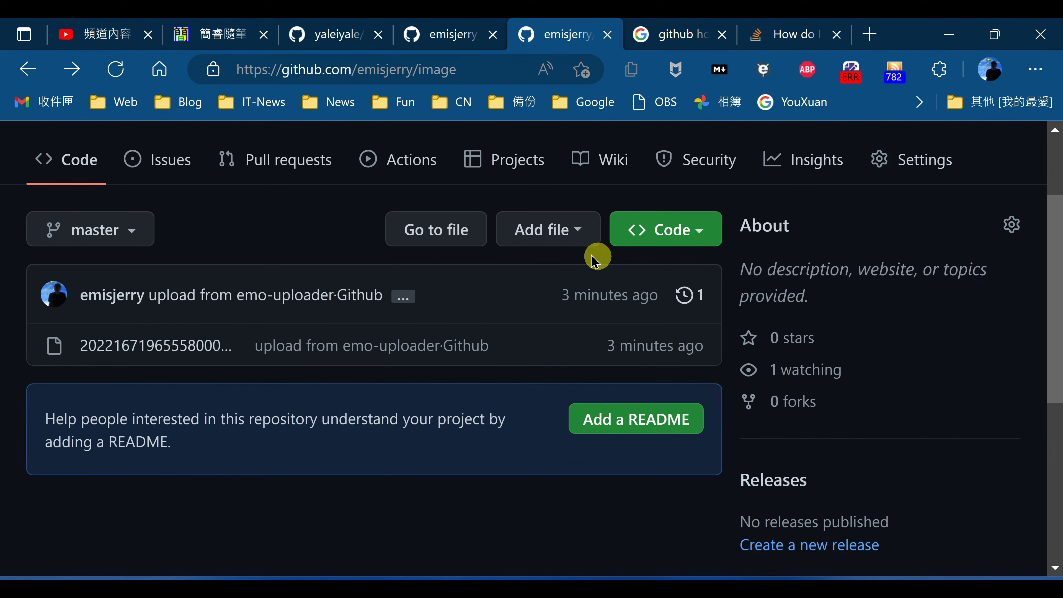
click(567, 230)
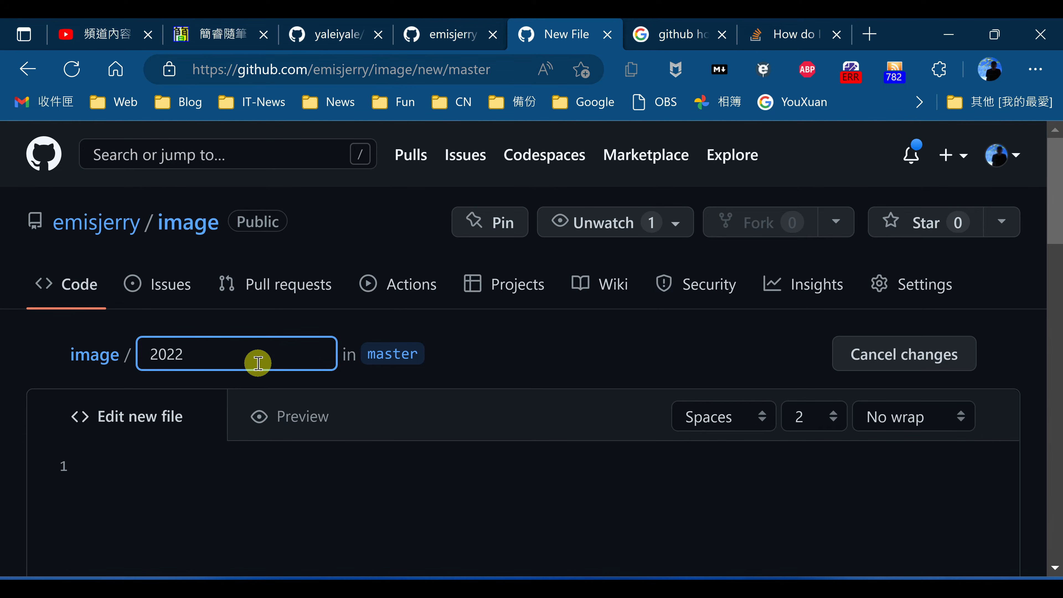
text(/)
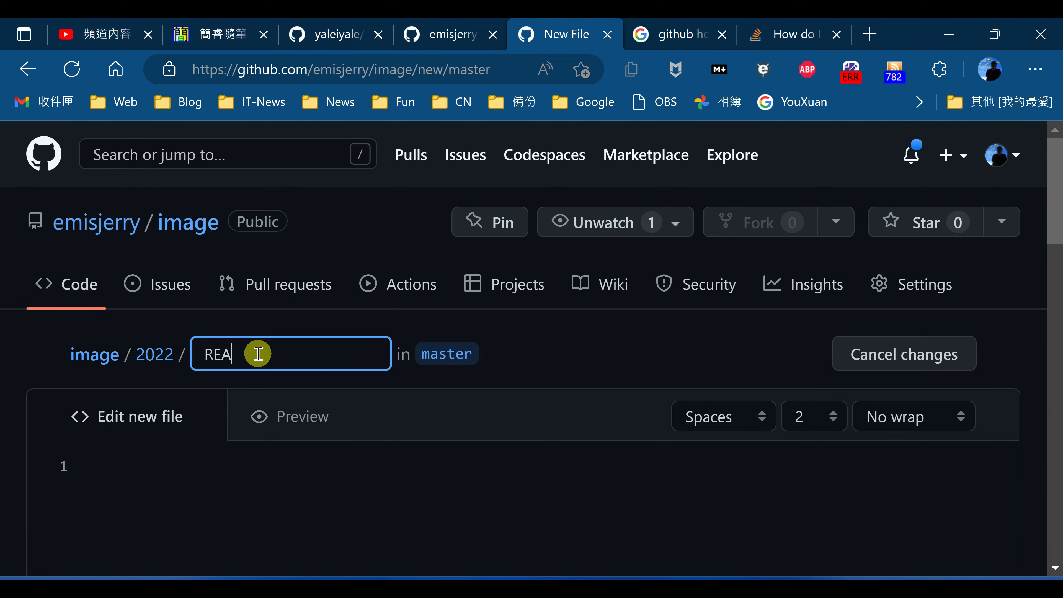
text(E.md)
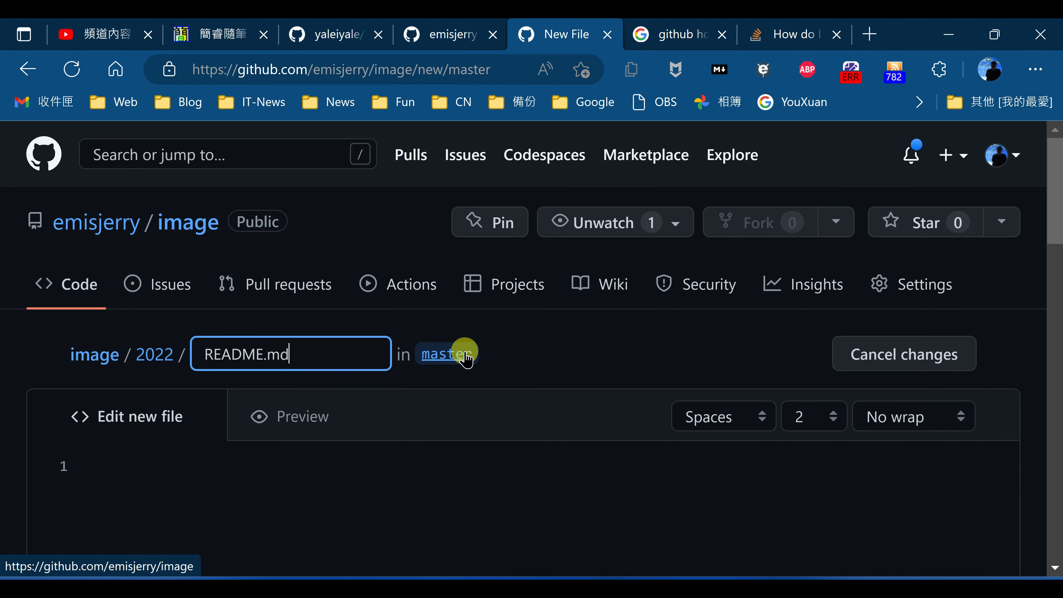
Enter "2022" as the content of README.md and commit the new file directly to the master branch.
click(172, 462)
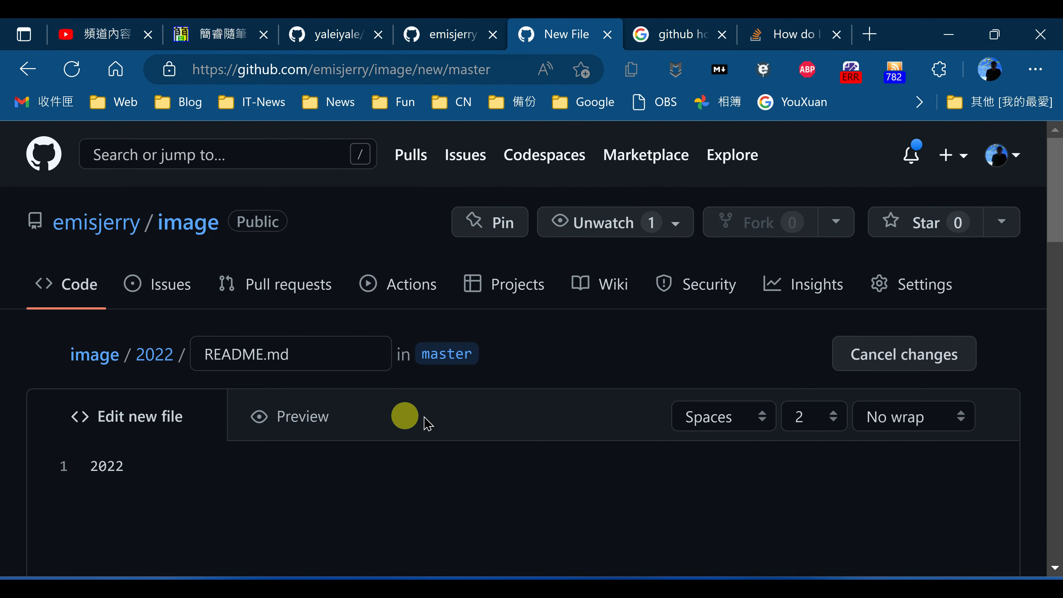
scroll(458, 423, down, 4)
scroll(175, 316, up, 3)
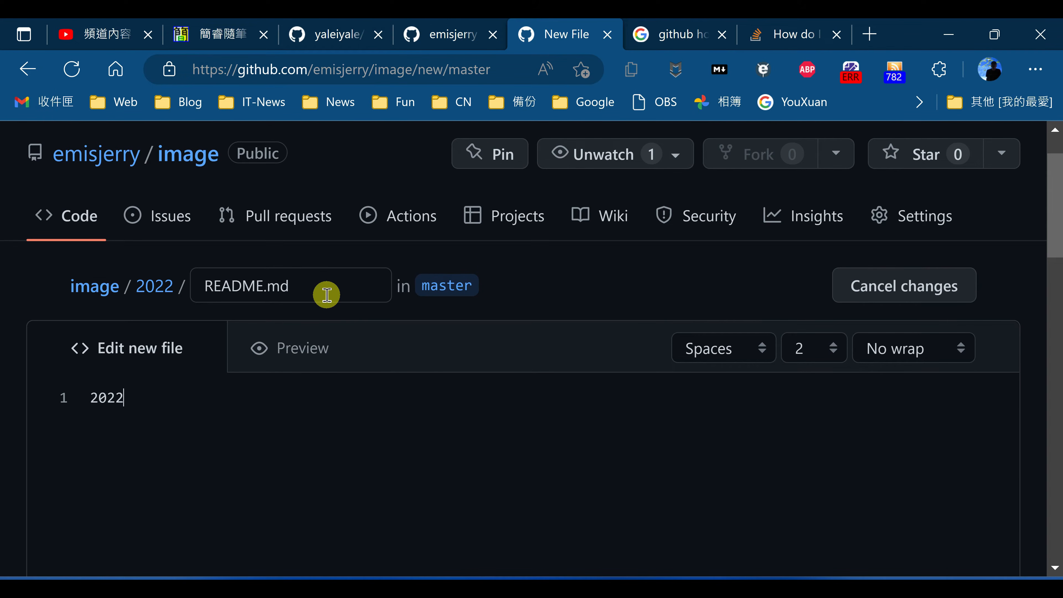
scroll(680, 374, down, 6)
scroll(681, 369, down, 8)
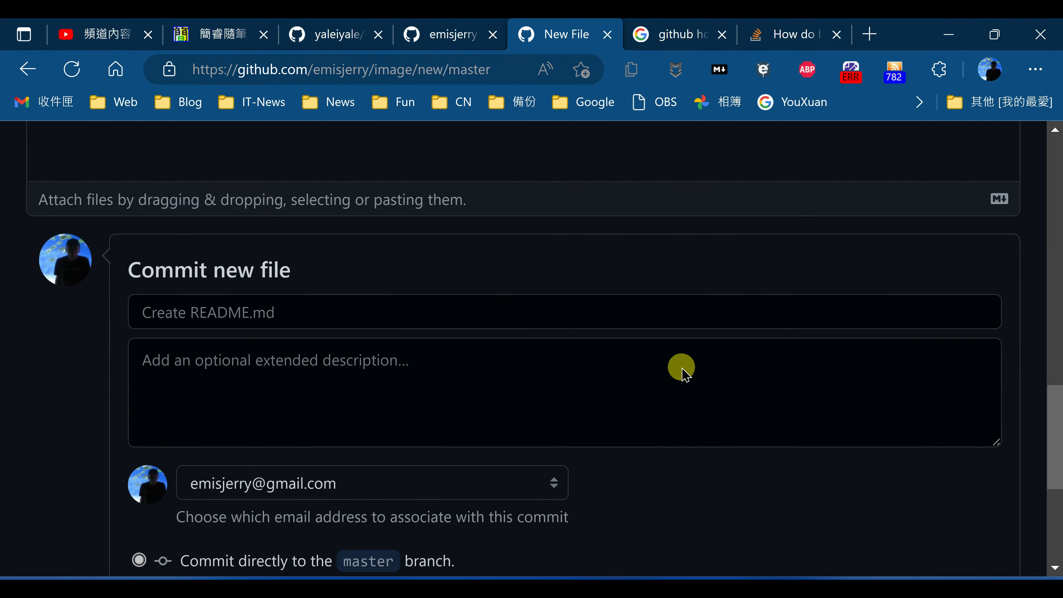
click(227, 373)
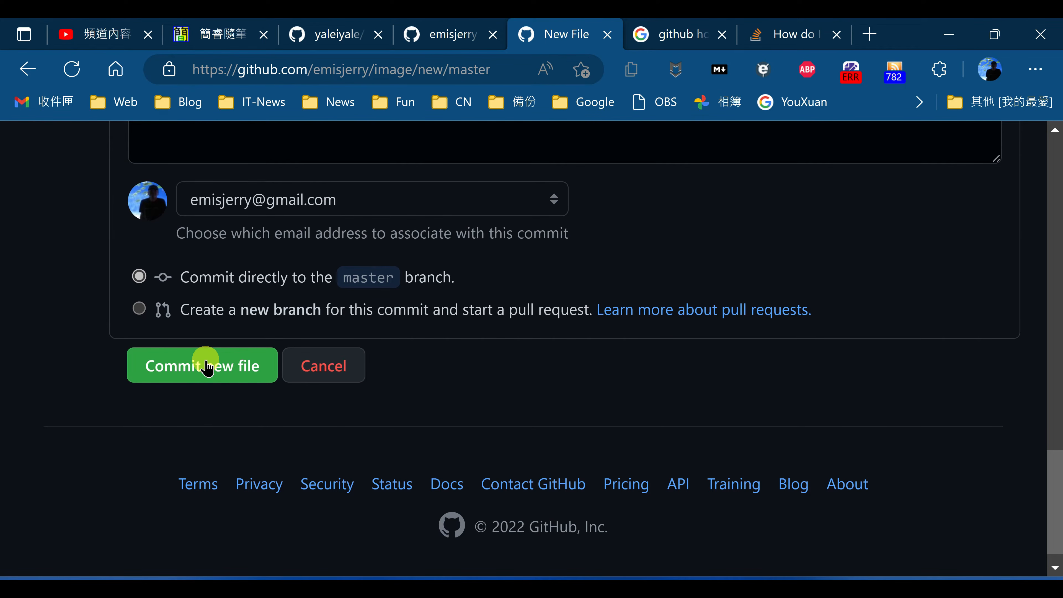
click(183, 352)
Open the 2022 folder in the image repository and check its README.md.
scroll(318, 364, down, 3)
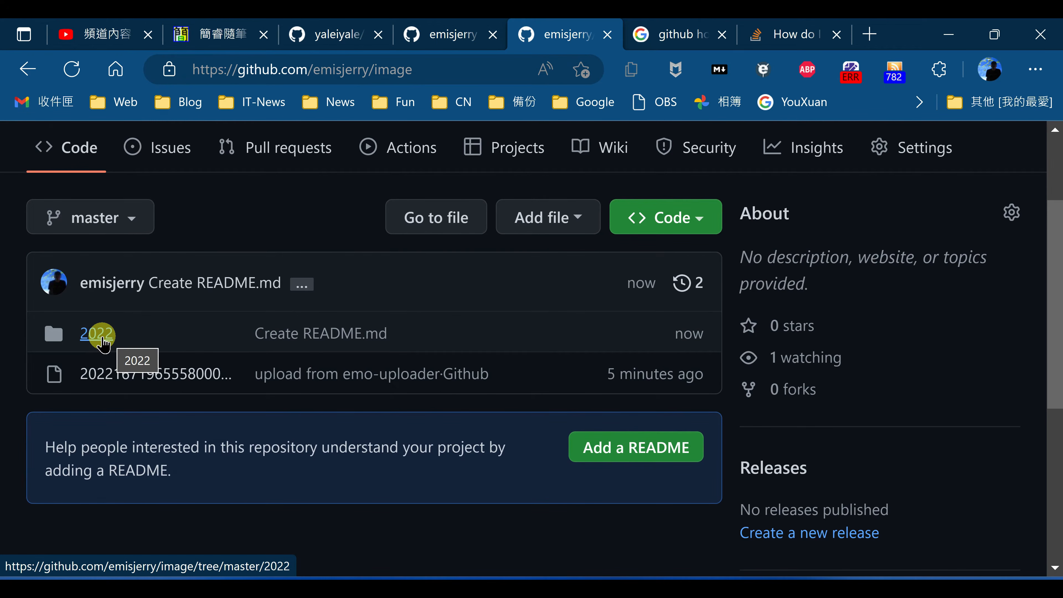
click(88, 335)
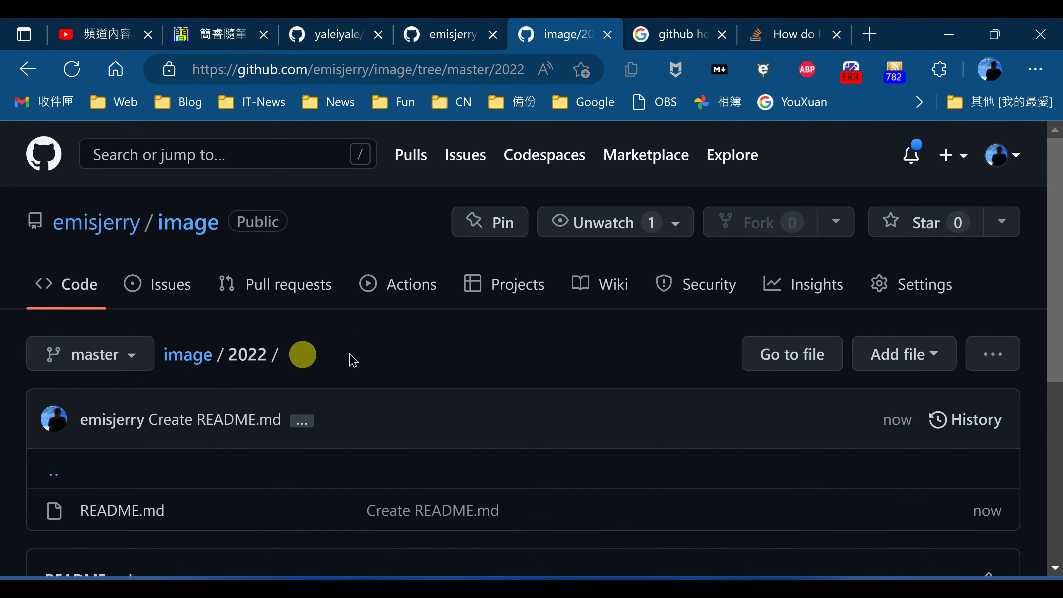
scroll(331, 364, down, 3)
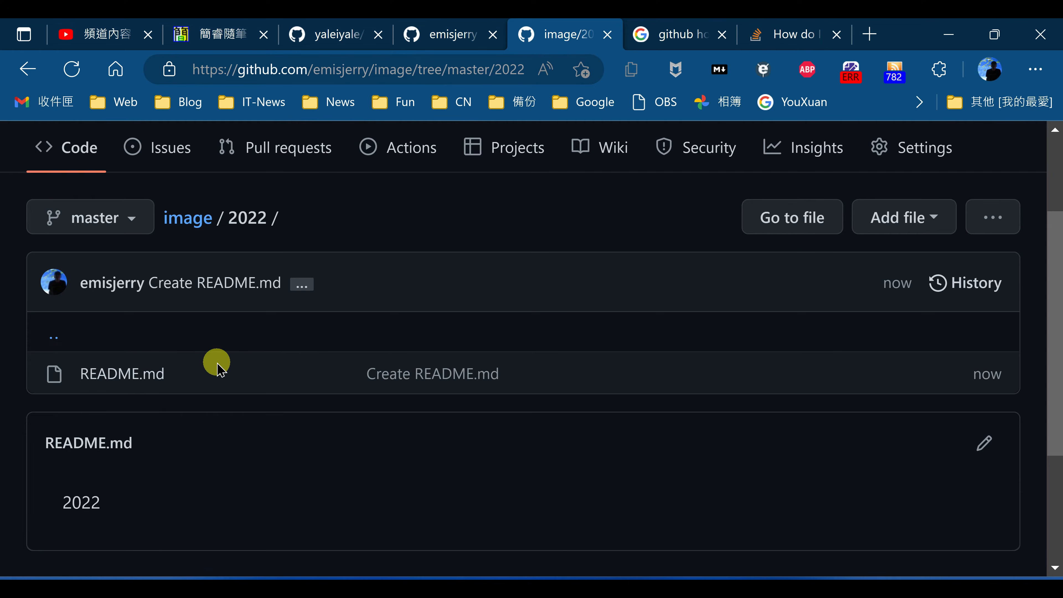
scroll(532, 394, up, 3)
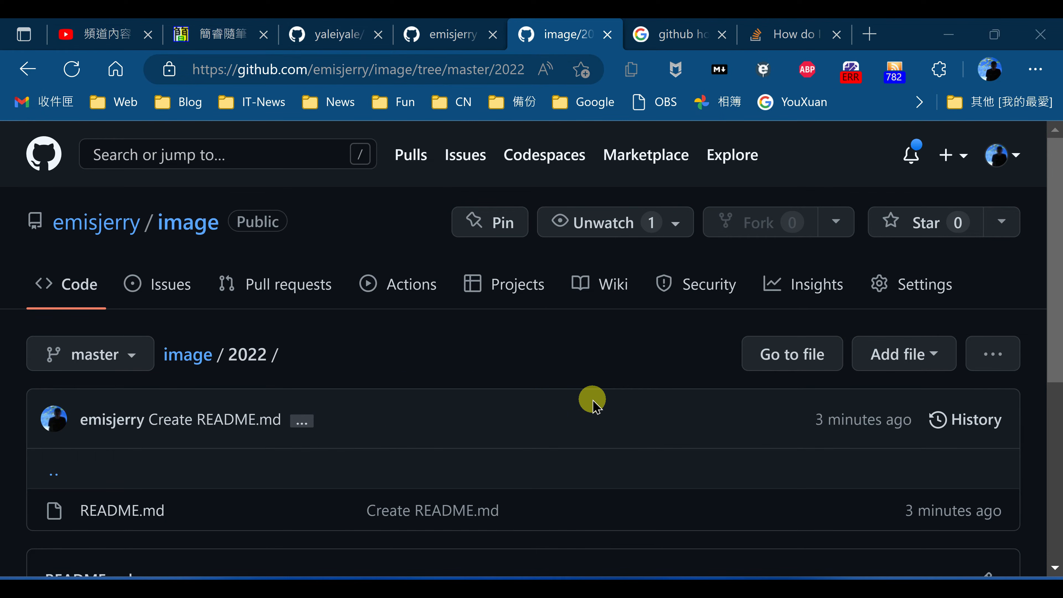
Capture the upper part of the GitHub 2022 folder page and paste the image under the Obsidian note's "3. 操作示範" heading.
key(Print)
drag(15, 123, 428, 338)
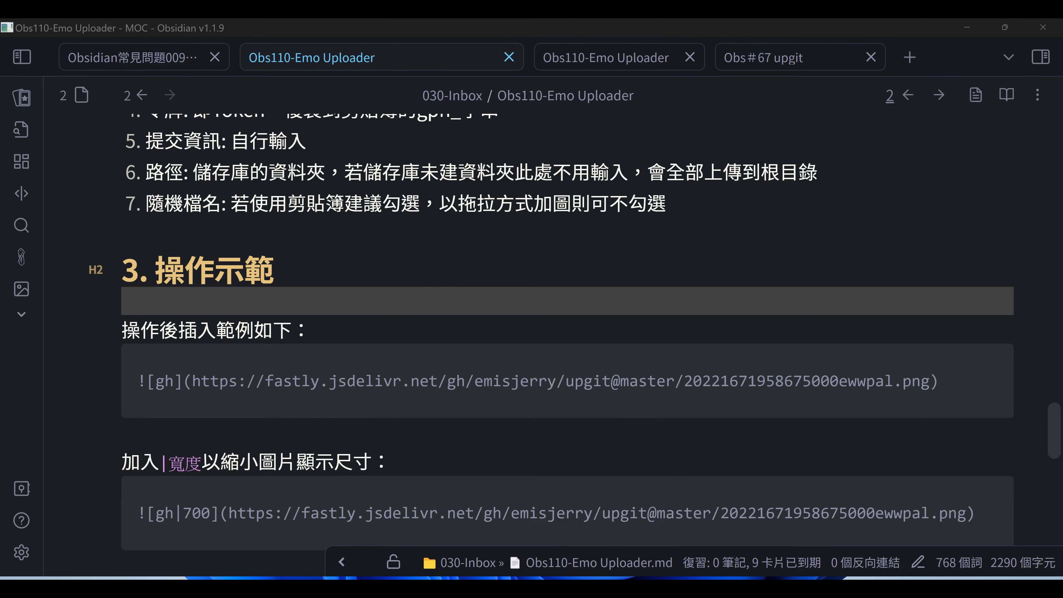
key(Return)
key(Return)
key(Up)
key(Up)
key(Down)
key(ctrl+v)
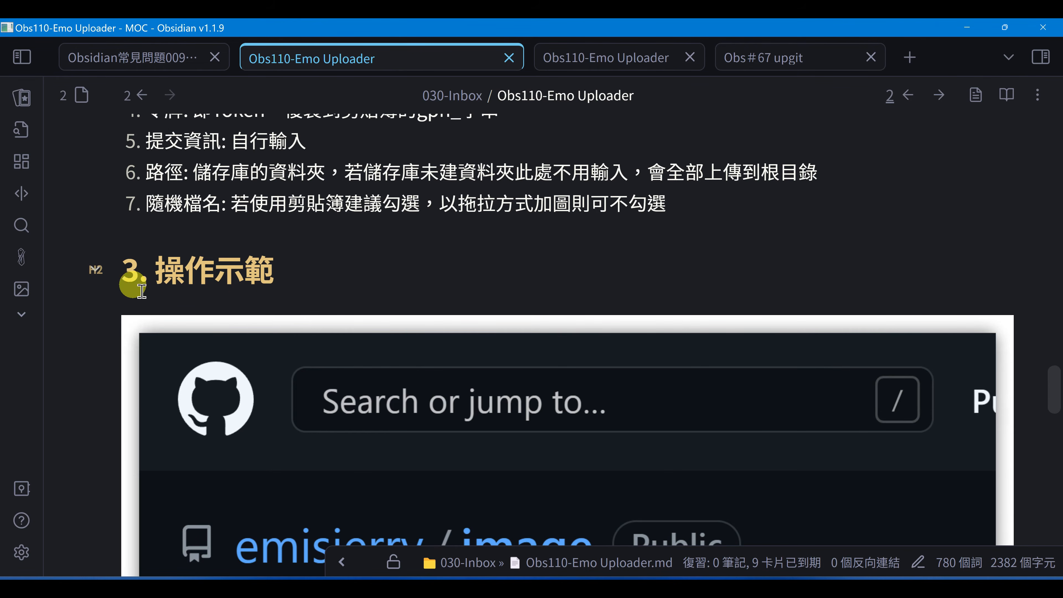
Reveal the pasted image's link in the note and reload the 2022 folder on GitHub to check the uploaded image.
click(447, 284)
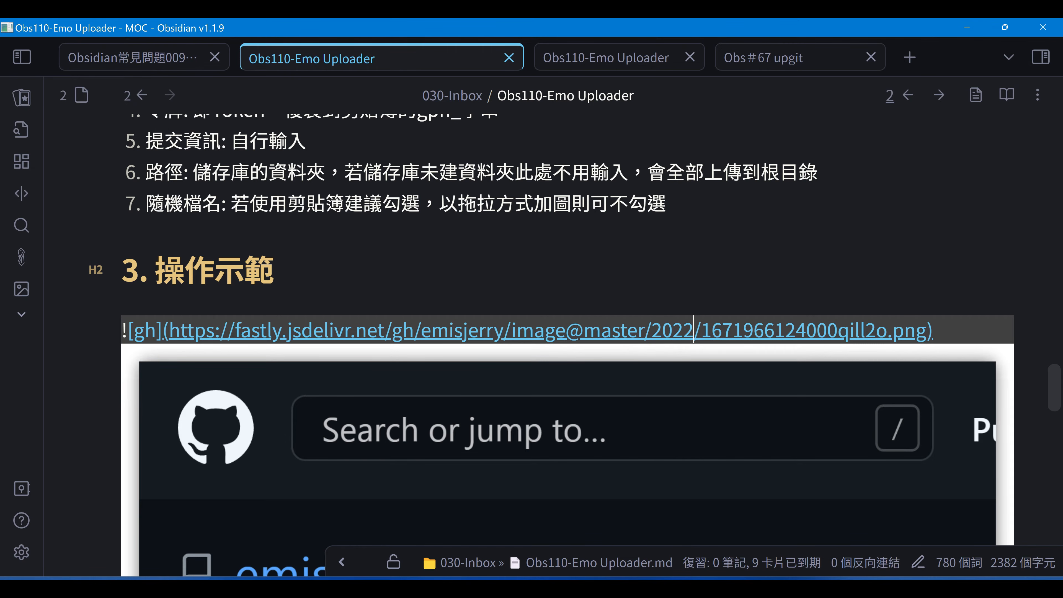
click(580, 587)
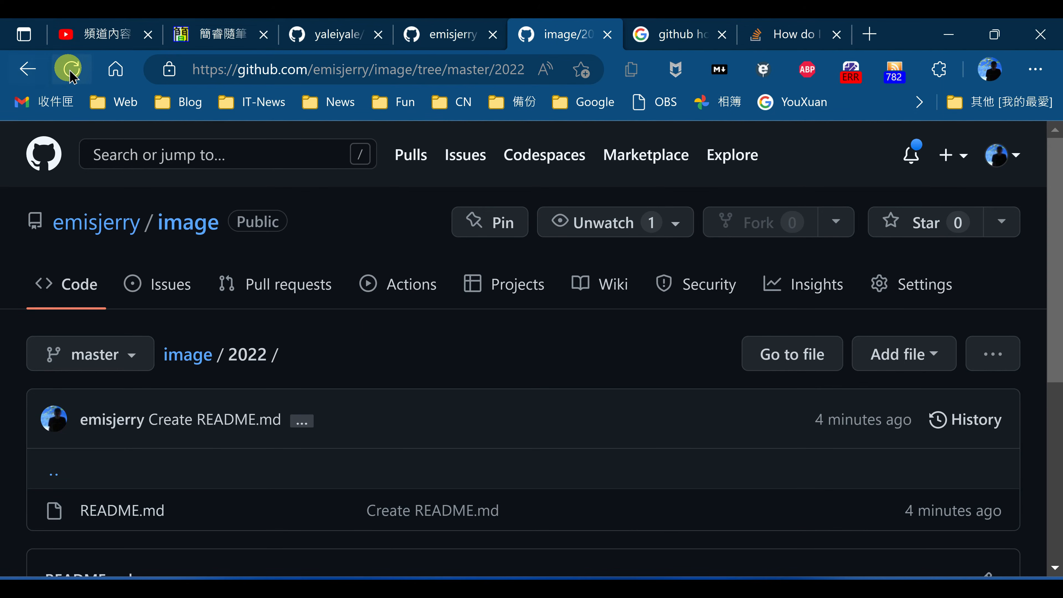
click(72, 70)
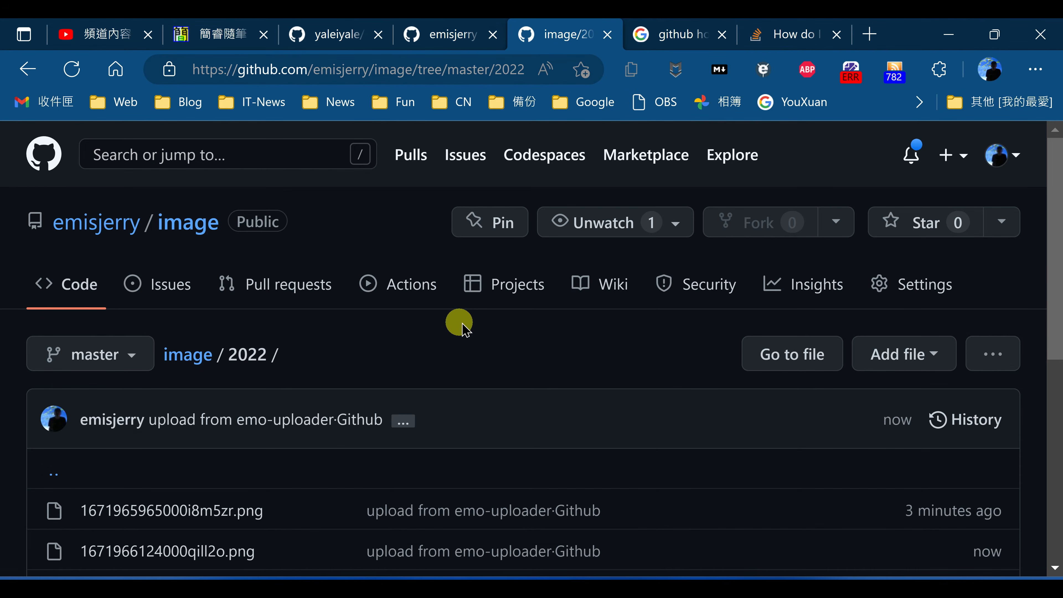
scroll(460, 323, down, 3)
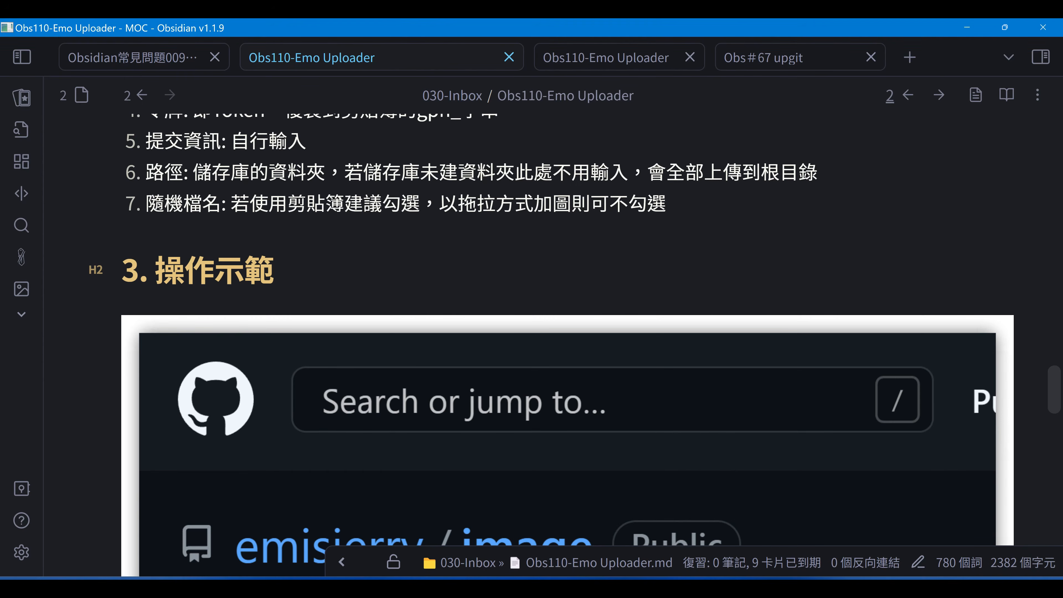
Return to Obsidian and review the Emo Uploader note, from its introduction through the GitHub, token and plugin settings sections to the pasted image.
scroll(576, 311, up, 5)
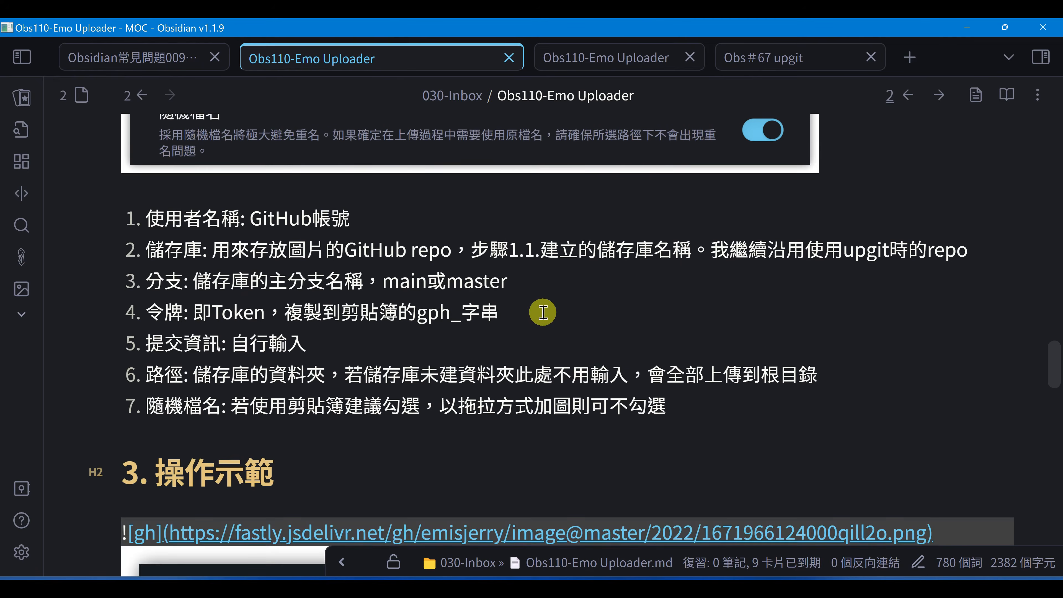
scroll(543, 312, down, 4)
scroll(713, 357, up, 3)
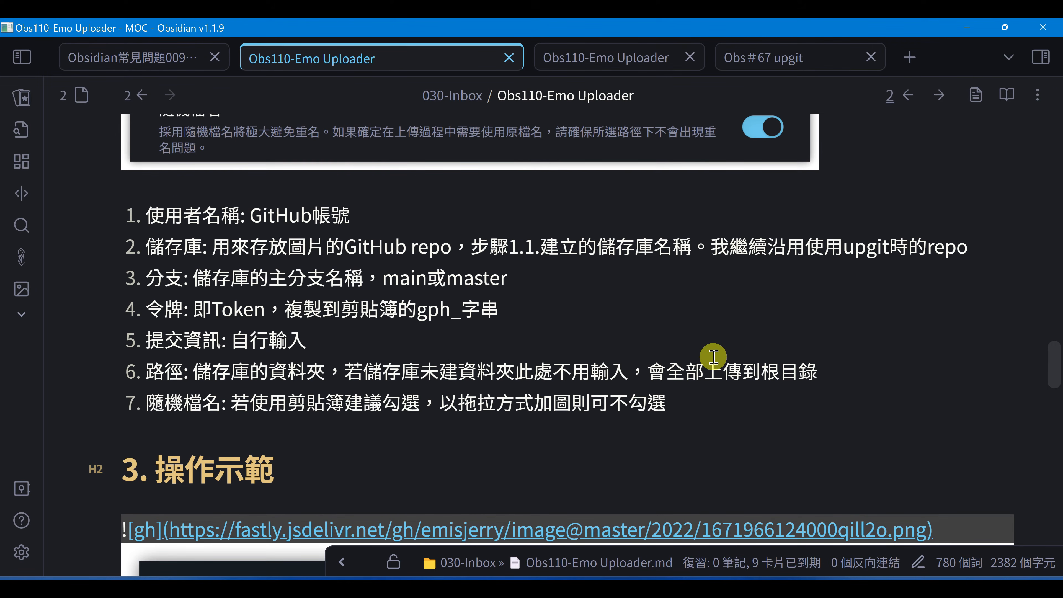
scroll(713, 358, down, 3)
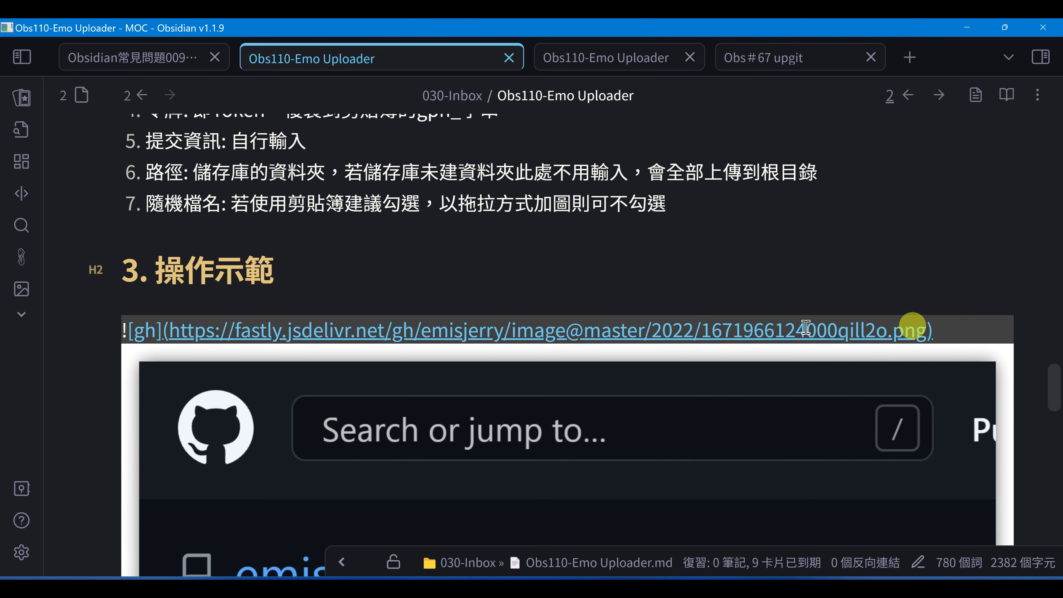
scroll(647, 350, up, 6)
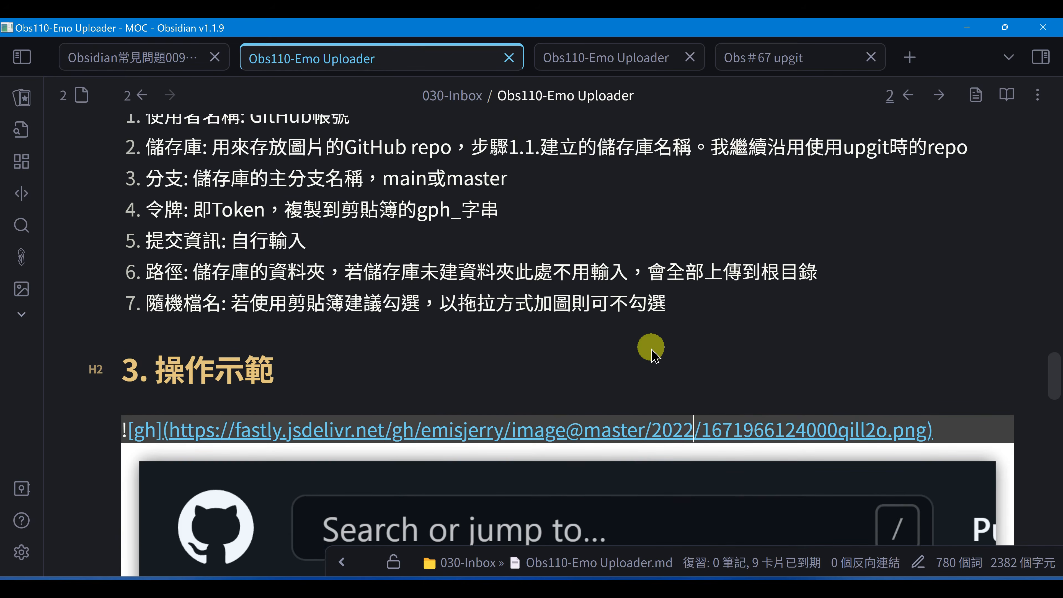
scroll(655, 355, up, 10)
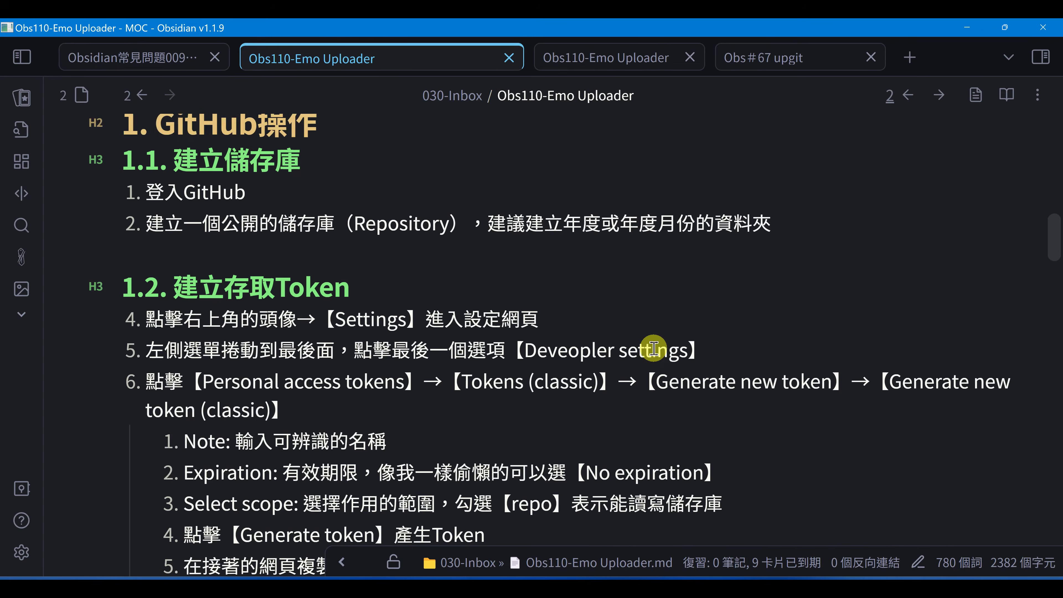
scroll(653, 348, up, 10)
scroll(656, 349, down, 3)
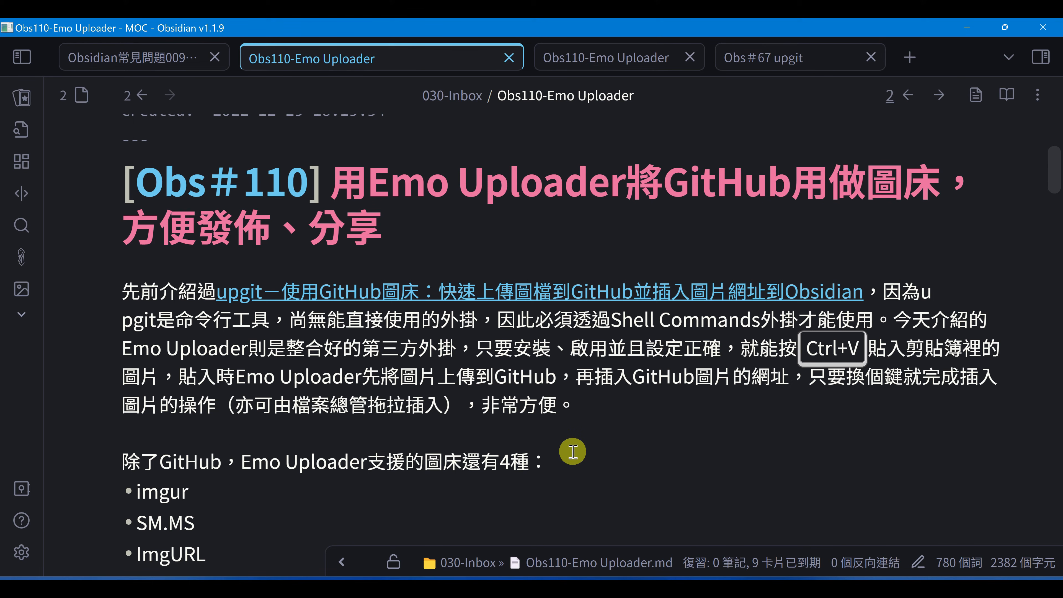
scroll(573, 452, down, 15)
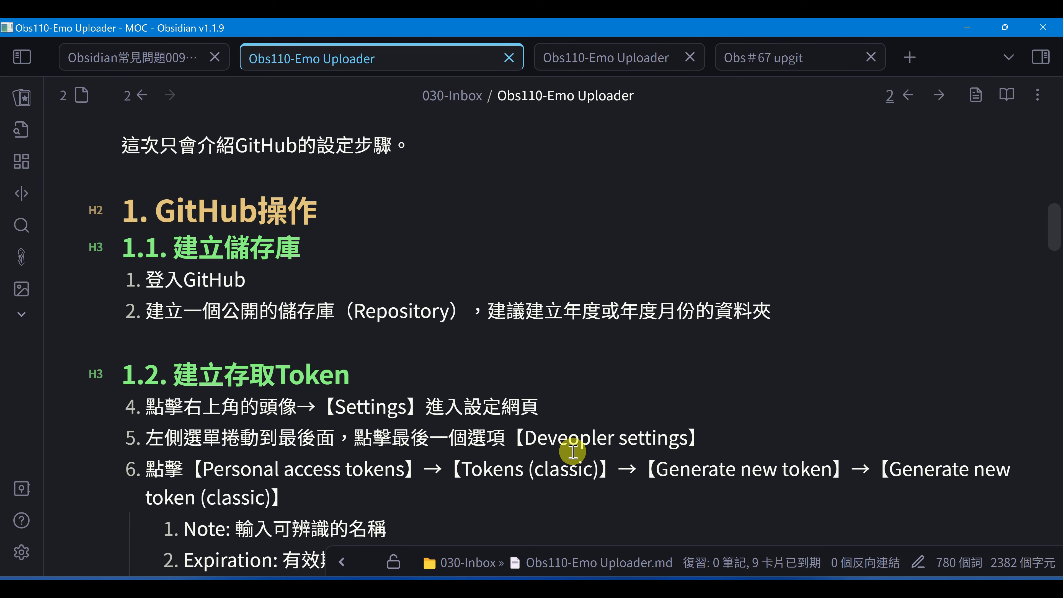
scroll(573, 452, down, 12)
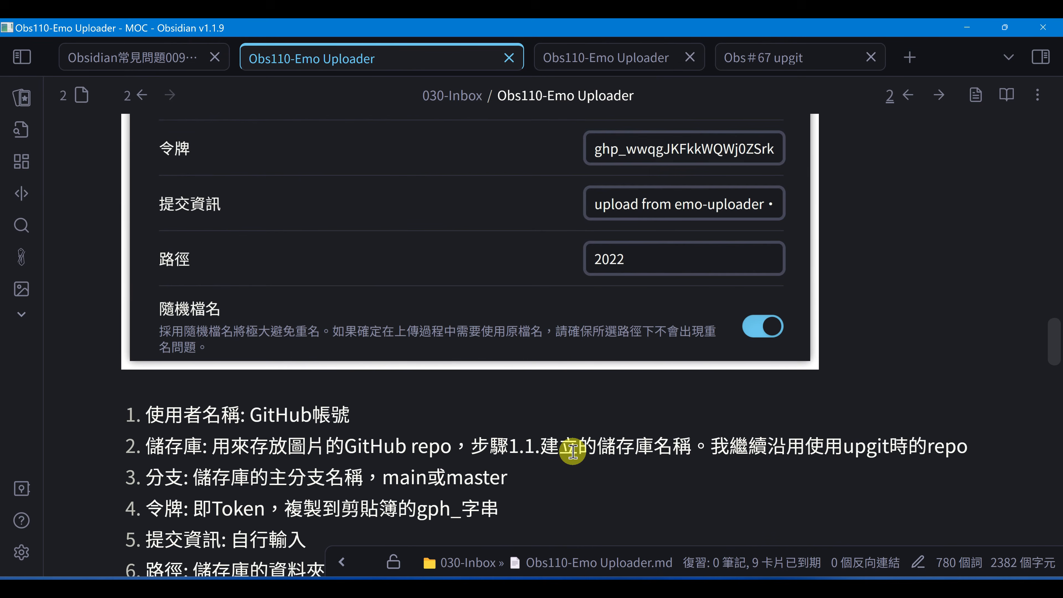
scroll(572, 452, down, 7)
scroll(552, 409, up, 15)
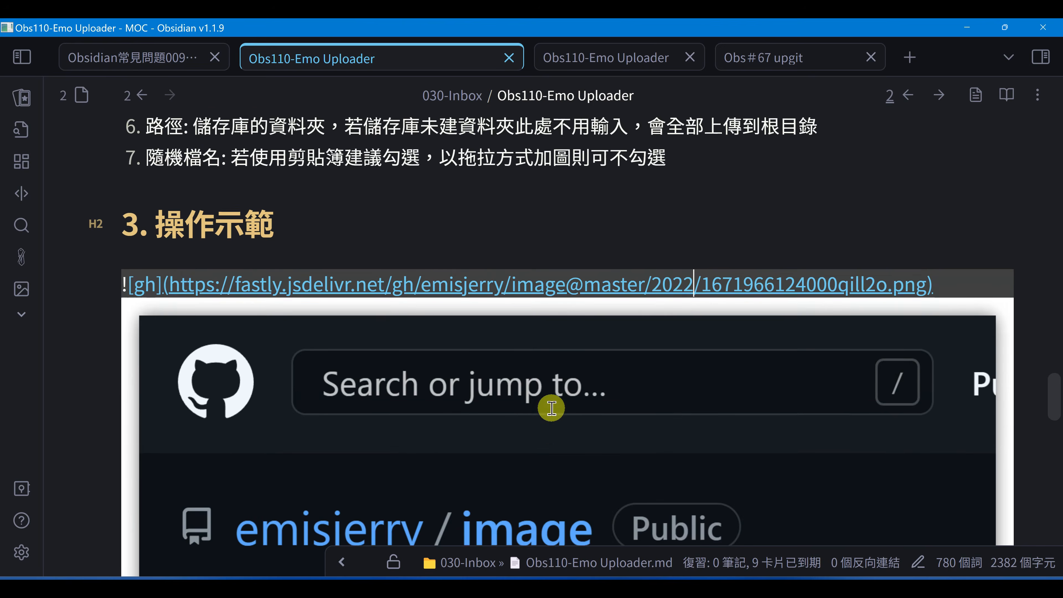
scroll(552, 408, up, 10)
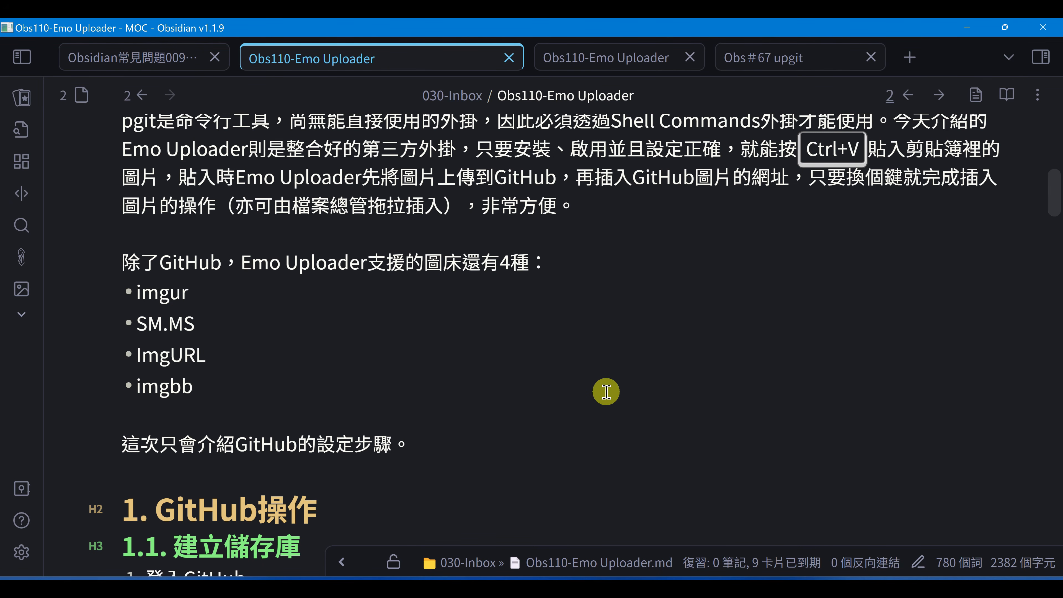
scroll(544, 319, up, 5)
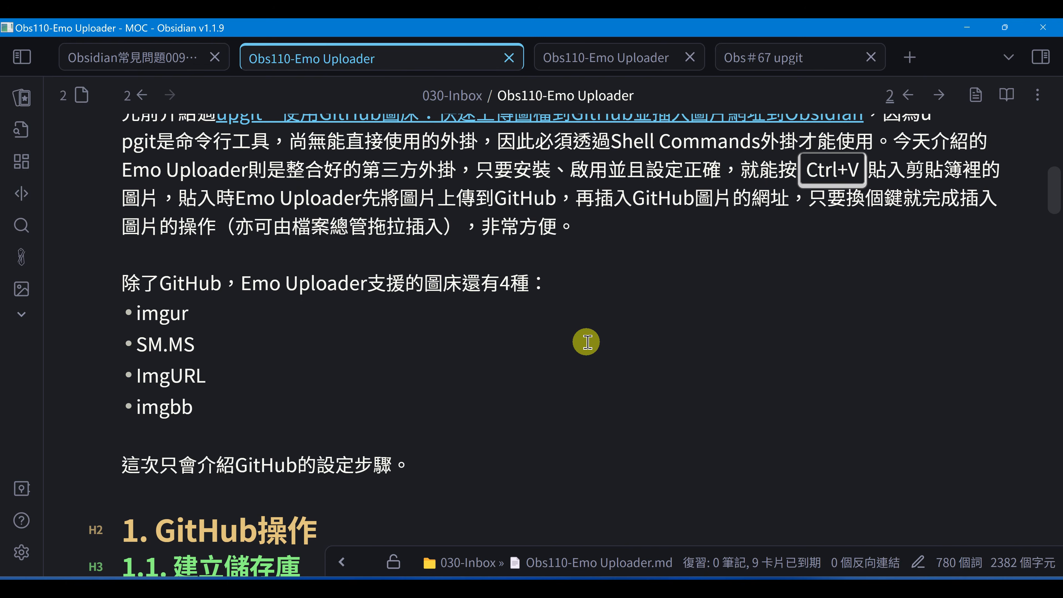
scroll(592, 349, down, 10)
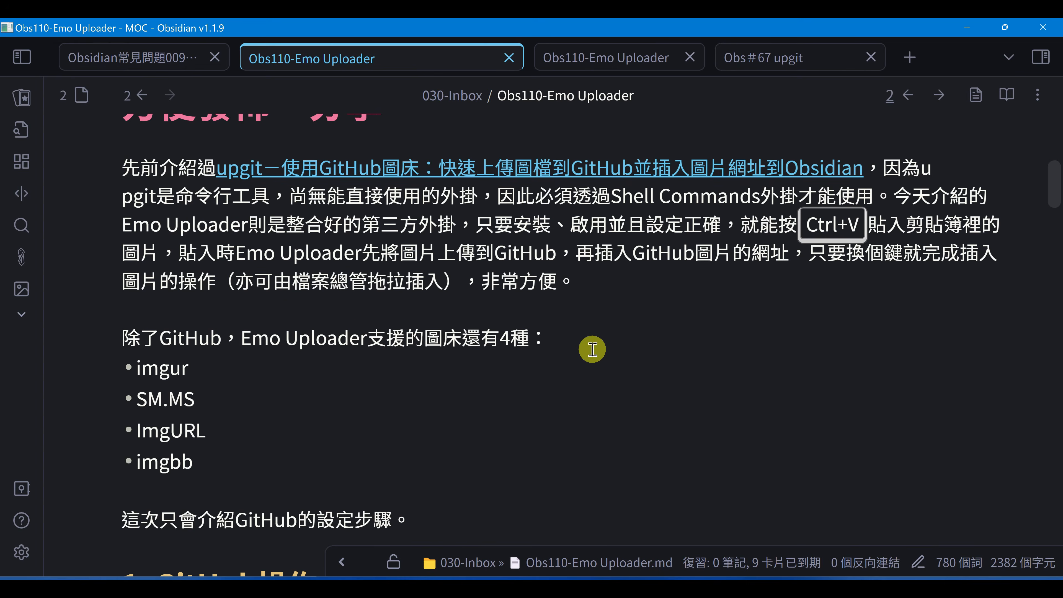
scroll(404, 361, down, 15)
scroll(332, 251, up, 5)
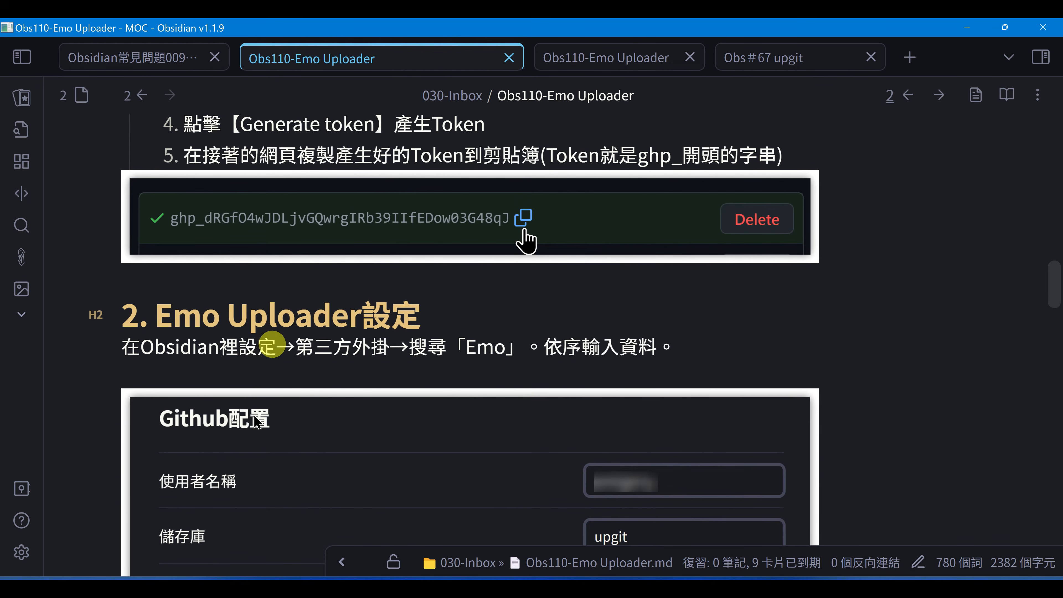
scroll(562, 434, up, 20)
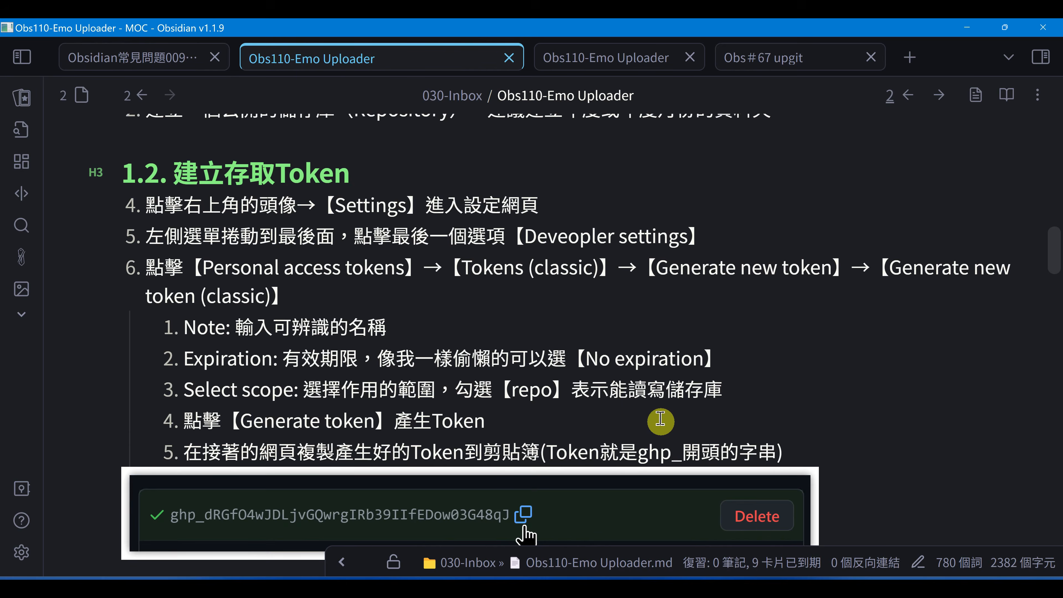